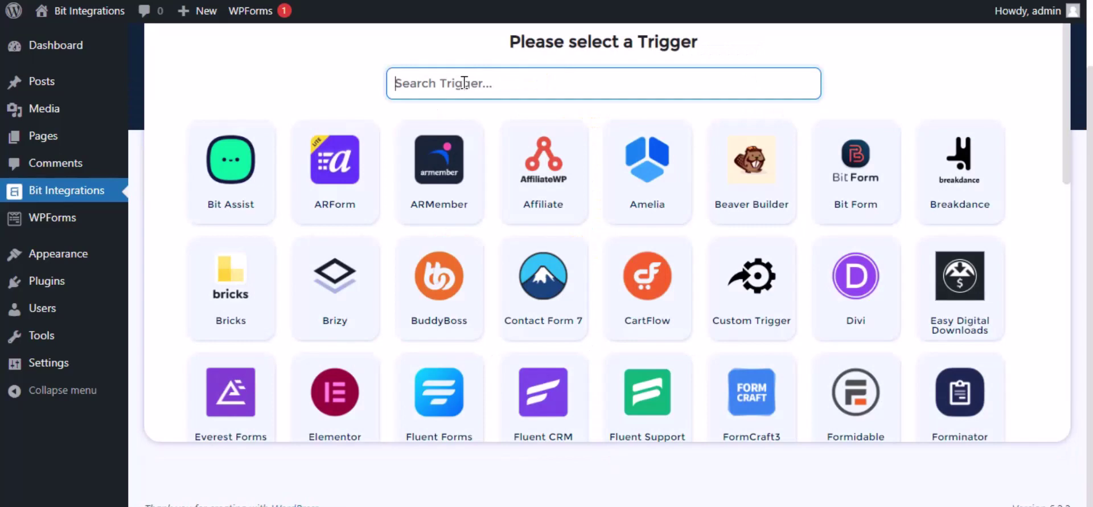
Step: Choose WPForms as the trigger with Simple Contact Form as its form, then continue
{"action": "type", "text": "wp"}
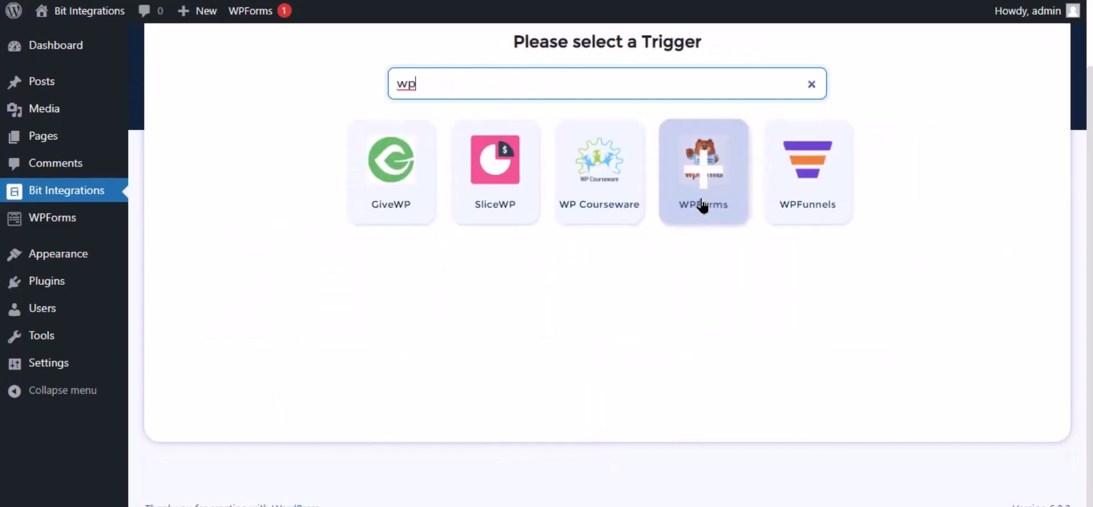
{"action": "left_click", "coordinate": [704, 188]}
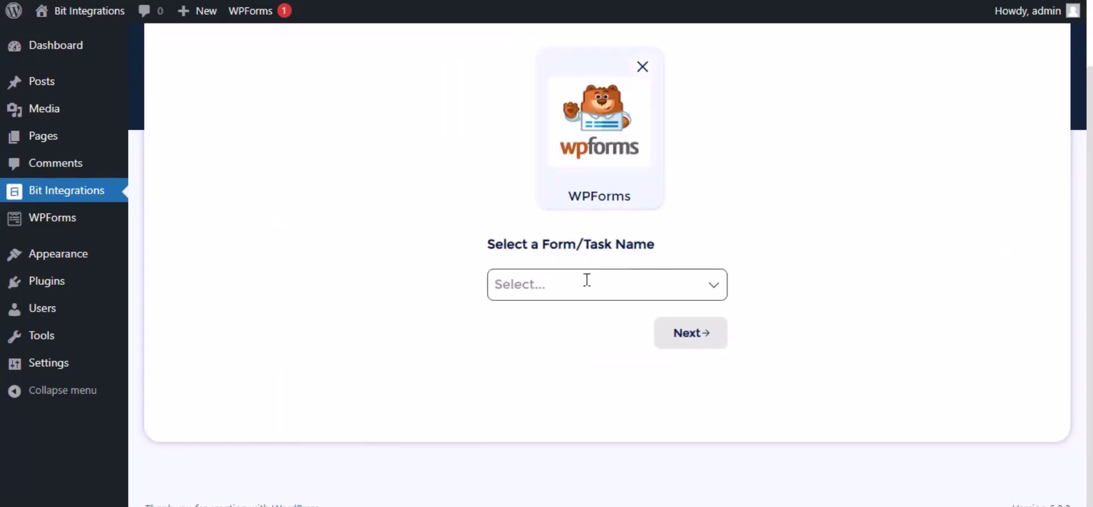
{"action": "left_click", "coordinate": [587, 281]}
{"action": "left_click", "coordinate": [586, 318]}
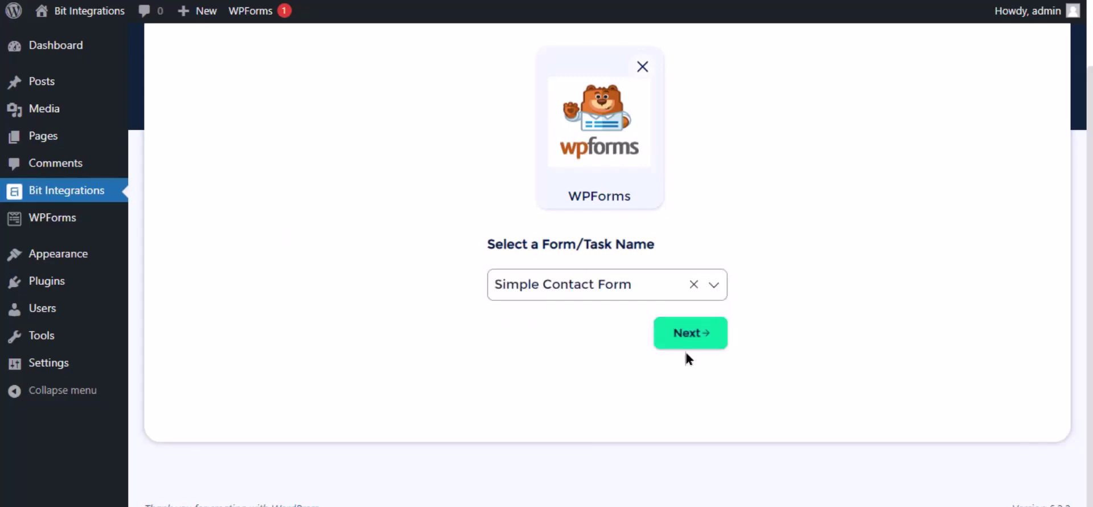
{"action": "left_click", "coordinate": [691, 336]}
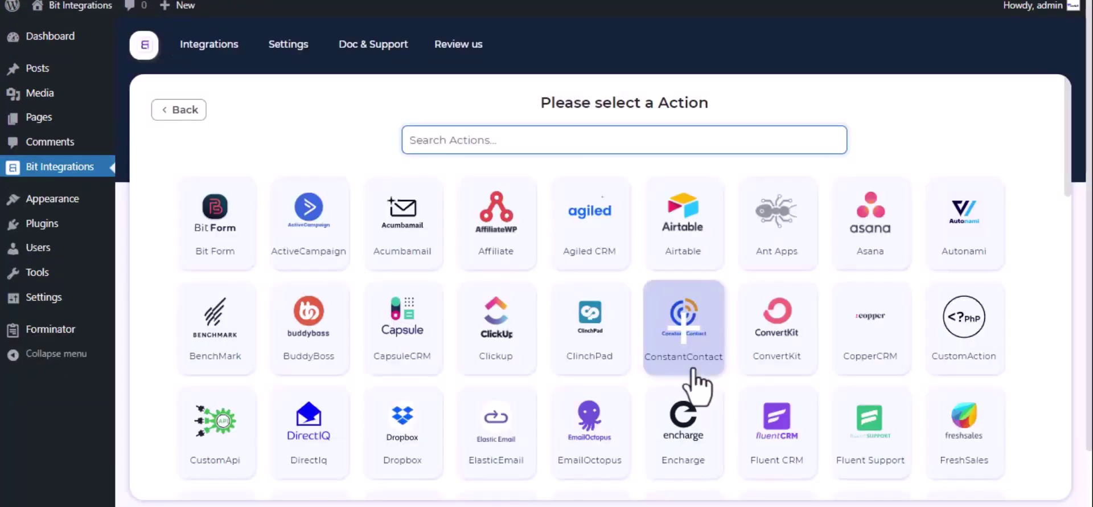
Step: Pick Notion as the action and go to Notion's My integrations page via the 'here' link
{"action": "type", "text": "notion"}
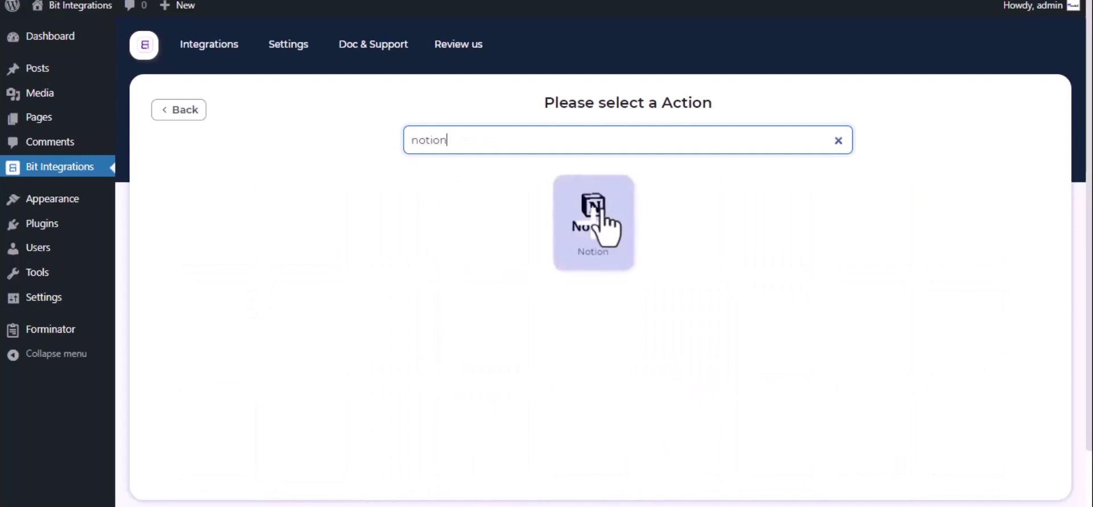
{"action": "left_click", "coordinate": [602, 227]}
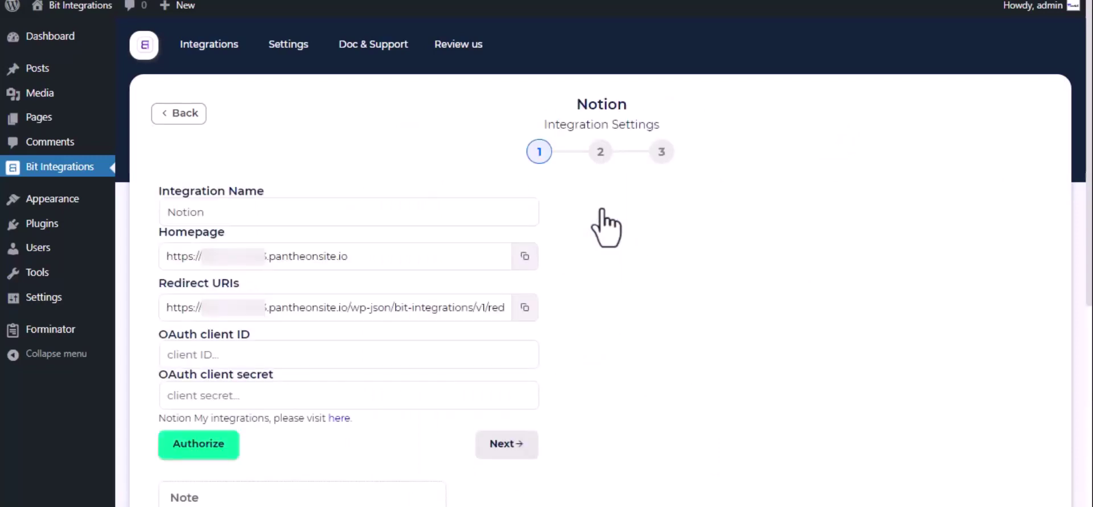
{"action": "left_click", "coordinate": [253, 204]}
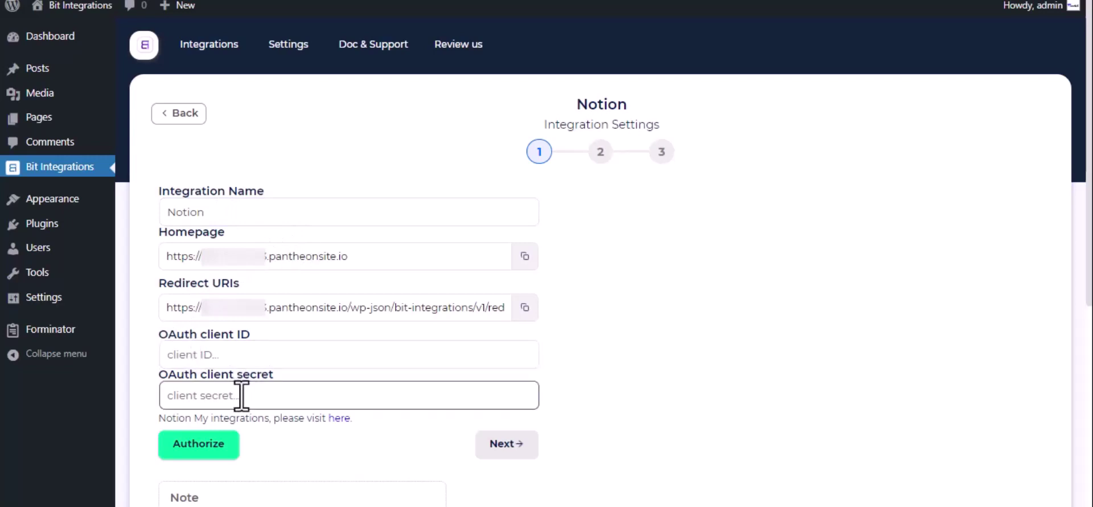
{"action": "left_click", "coordinate": [337, 419]}
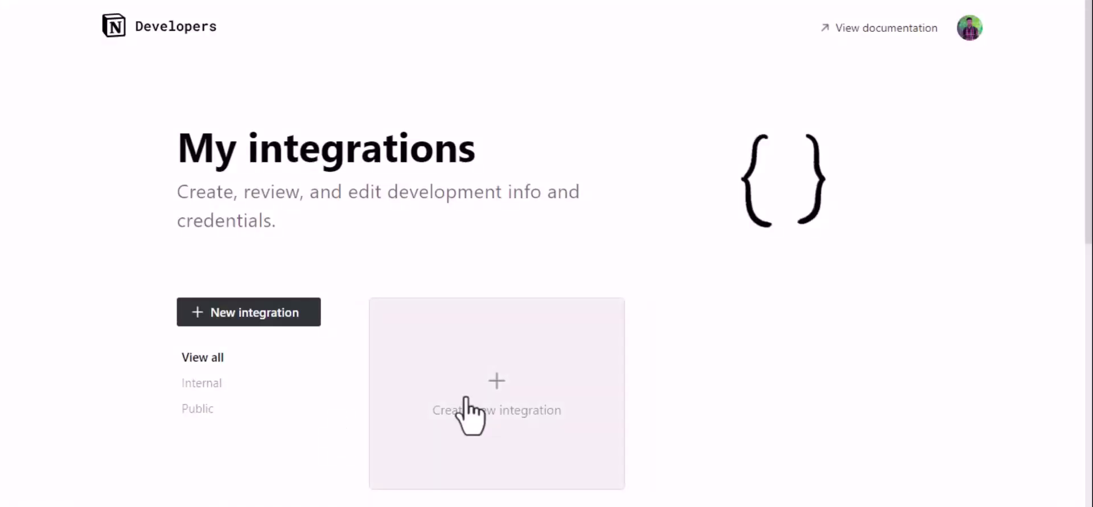
Step: Create a new Notion integration named 'For Bit Integrations'
{"action": "left_click", "coordinate": [479, 386]}
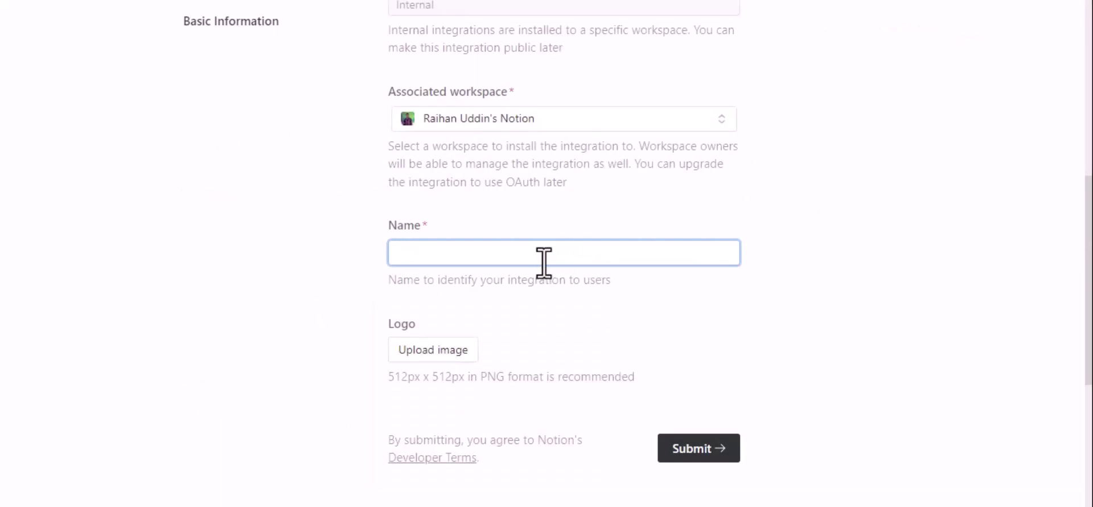
{"action": "type", "text": "For Bit Integra"}
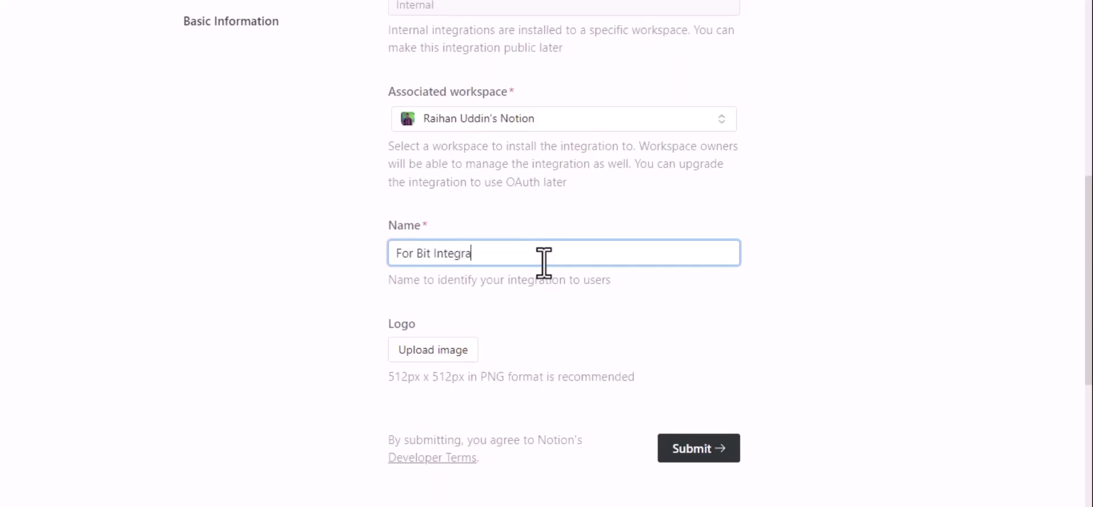
{"action": "type", "text": "tions"}
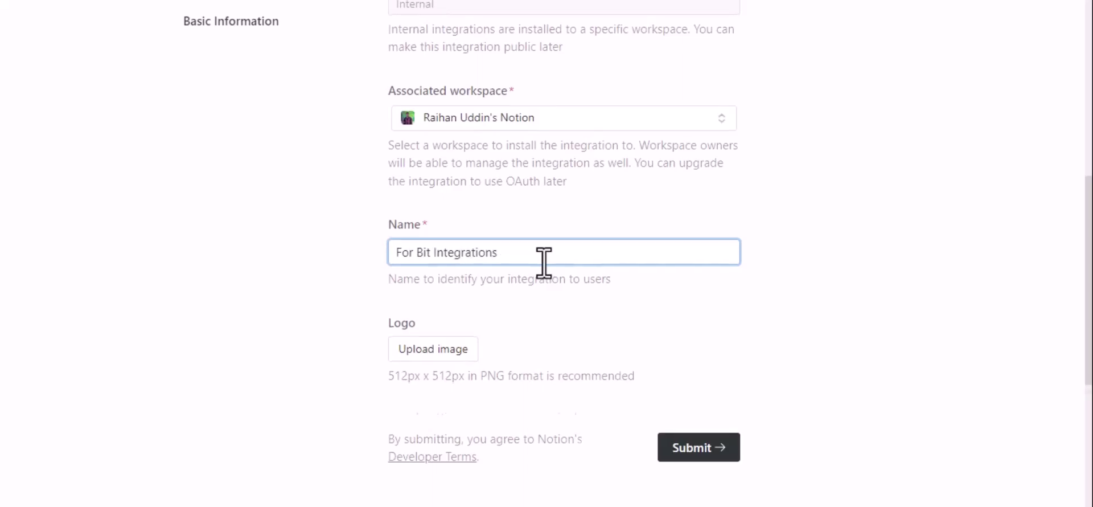
{"action": "scroll", "coordinate": [544, 262], "scroll_direction": "down", "scroll_amount": 2}
{"action": "left_click", "coordinate": [702, 340]}
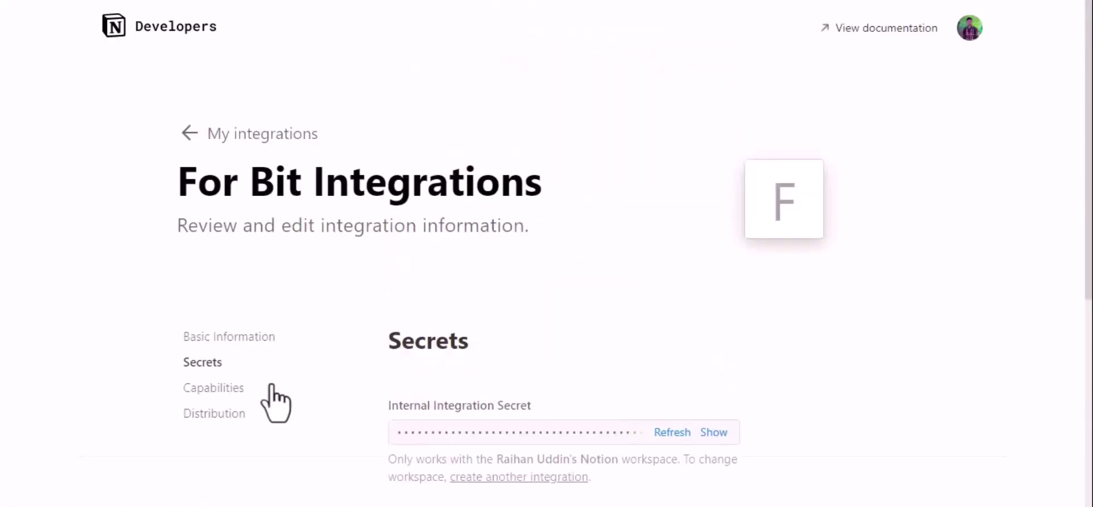
Step: Make the integration public under Distribution and enter company name 'Bit Appd'
{"action": "left_click", "coordinate": [209, 421]}
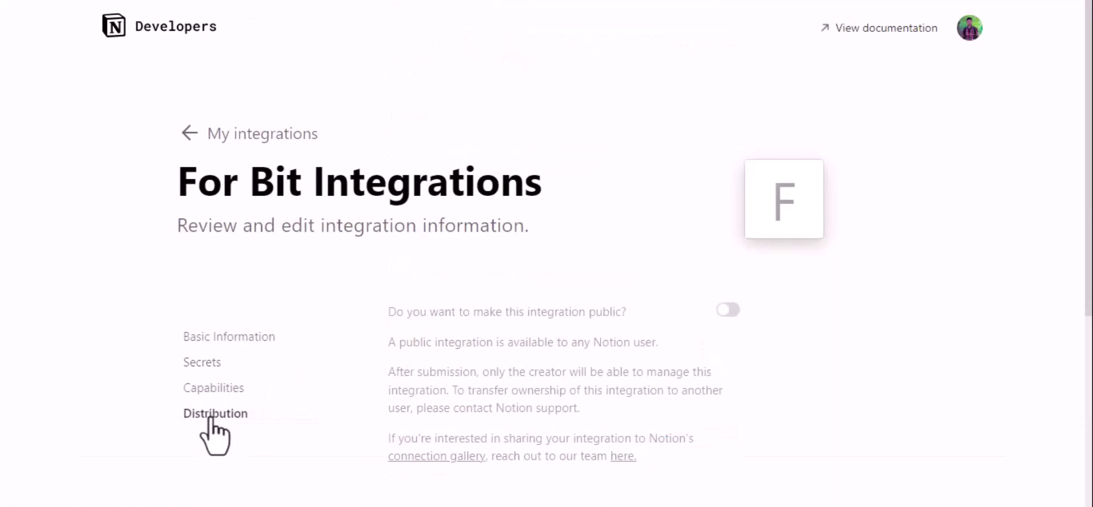
{"action": "left_click", "coordinate": [730, 309]}
{"action": "scroll", "coordinate": [731, 314], "scroll_direction": "down", "scroll_amount": 7}
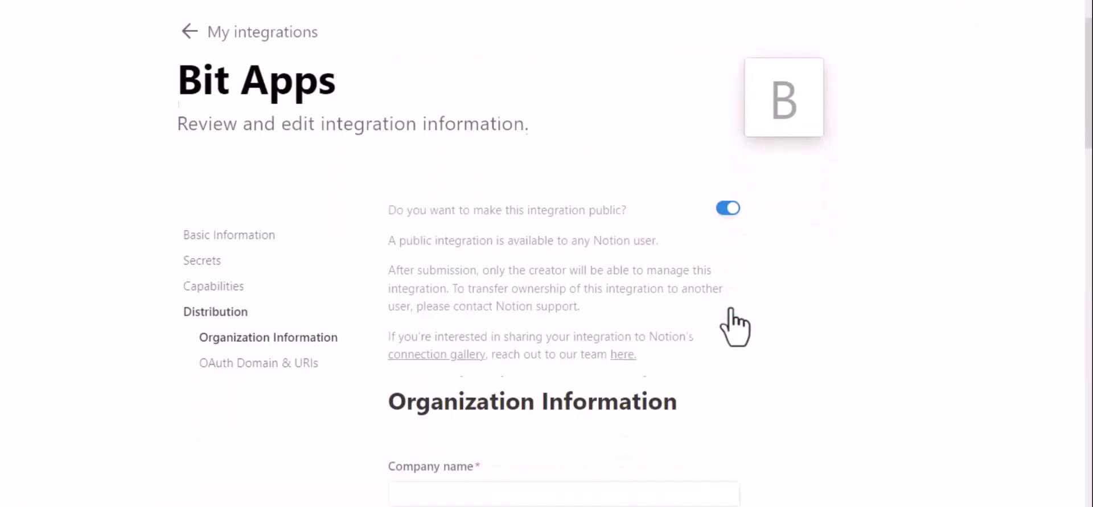
{"action": "scroll", "coordinate": [734, 328], "scroll_direction": "down", "scroll_amount": 1}
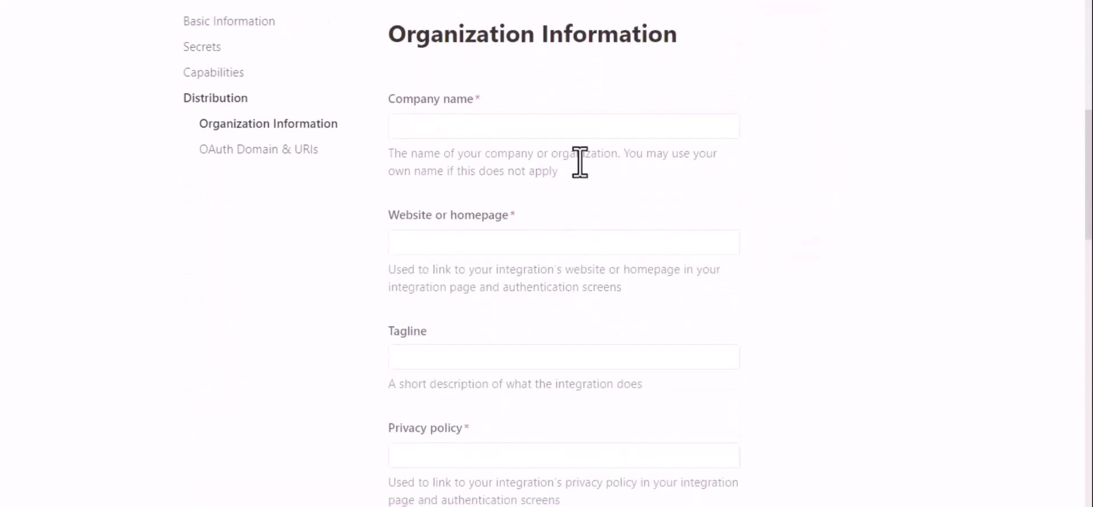
{"action": "left_click", "coordinate": [507, 122]}
{"action": "type", "text": "Bit "}
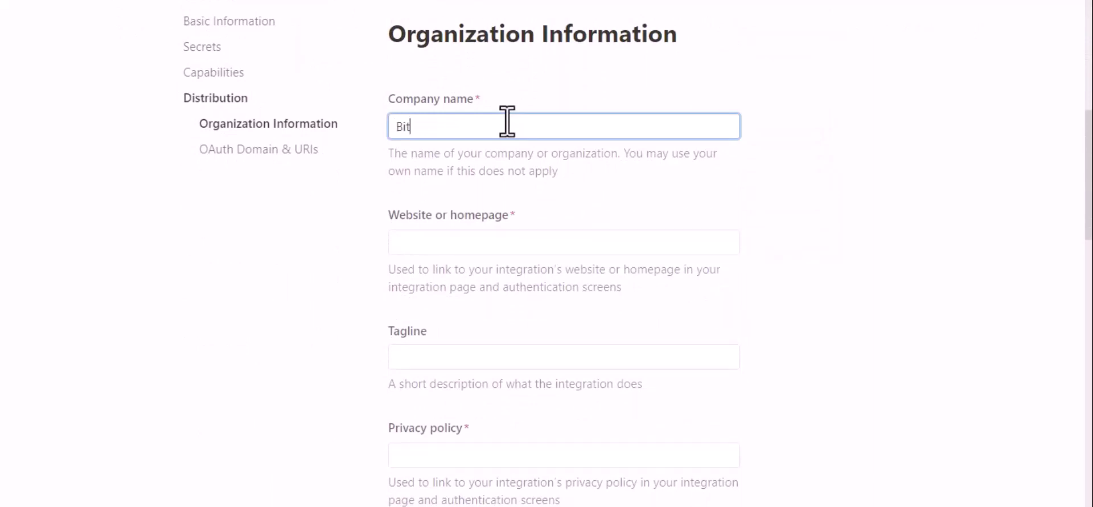
{"action": "type", "text": "Appd"}
{"action": "left_click", "coordinate": [456, 241]}
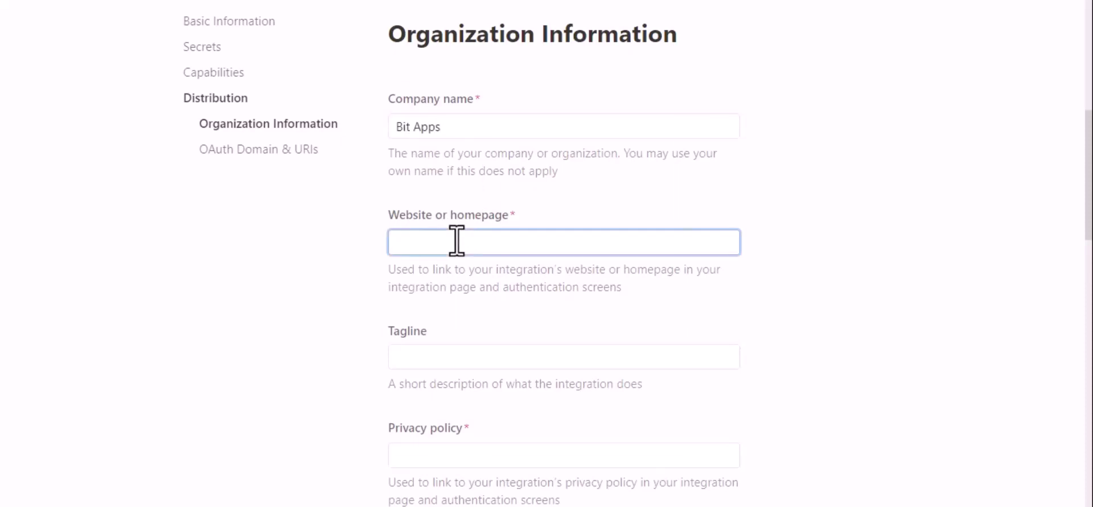
{"action": "key", "text": "super+v"}
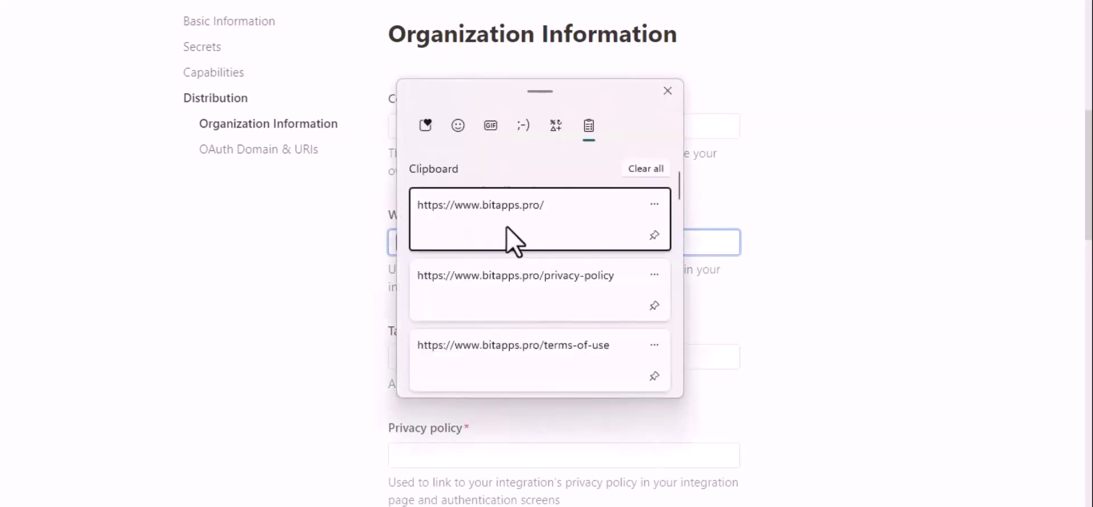
{"action": "left_click", "coordinate": [515, 239]}
{"action": "scroll", "coordinate": [621, 348], "scroll_direction": "down", "scroll_amount": 3}
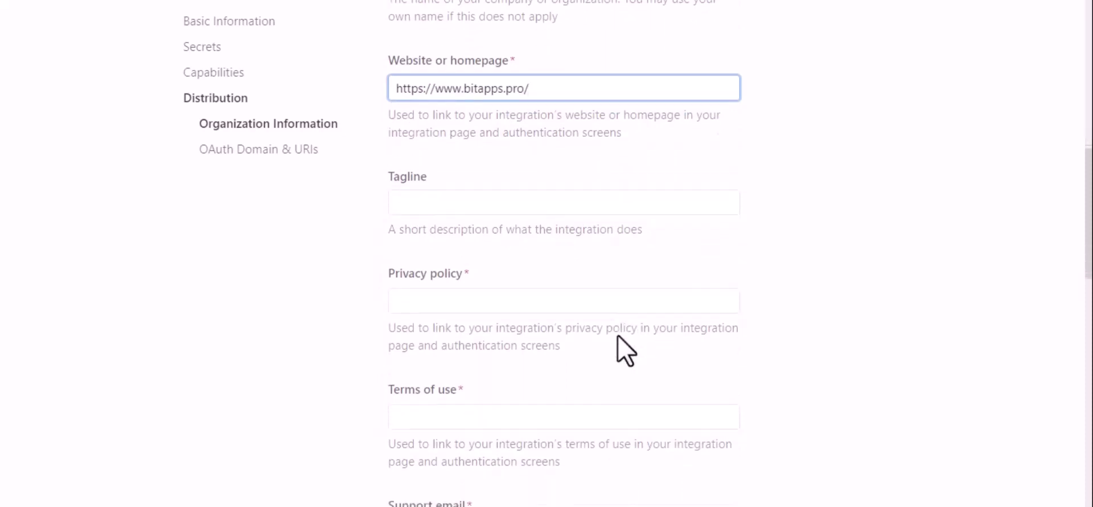
{"action": "left_click", "coordinate": [517, 251]}
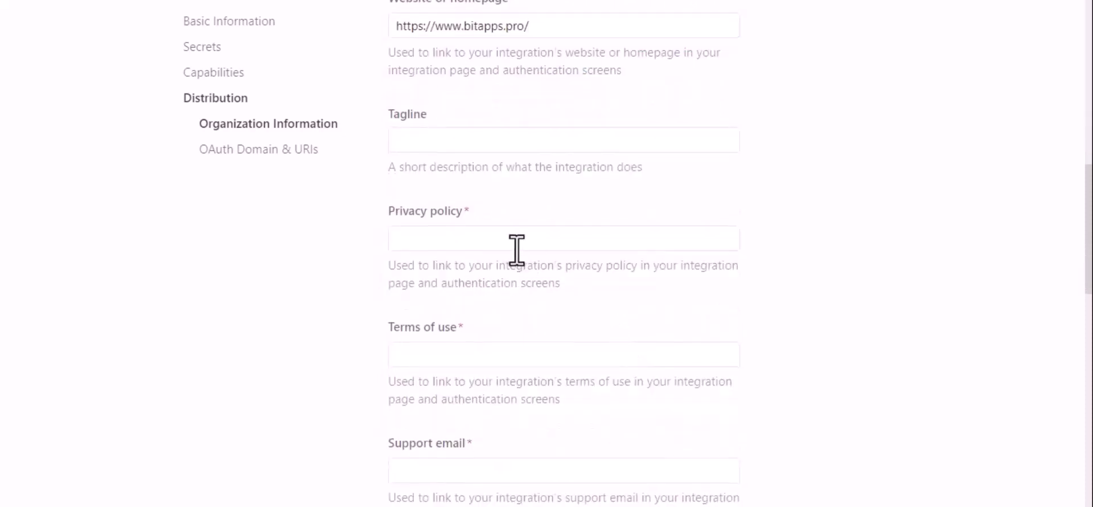
Step: Paste the privacy-policy and terms-of-use URLs from clipboard history
{"action": "left_click", "coordinate": [477, 235]}
{"action": "key", "text": "super+v"}
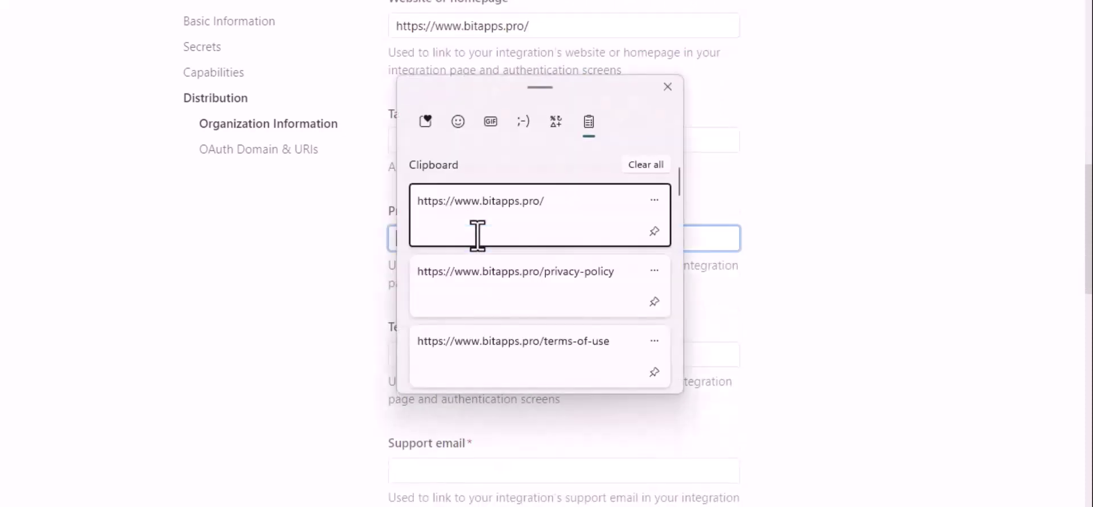
{"action": "left_click", "coordinate": [533, 289]}
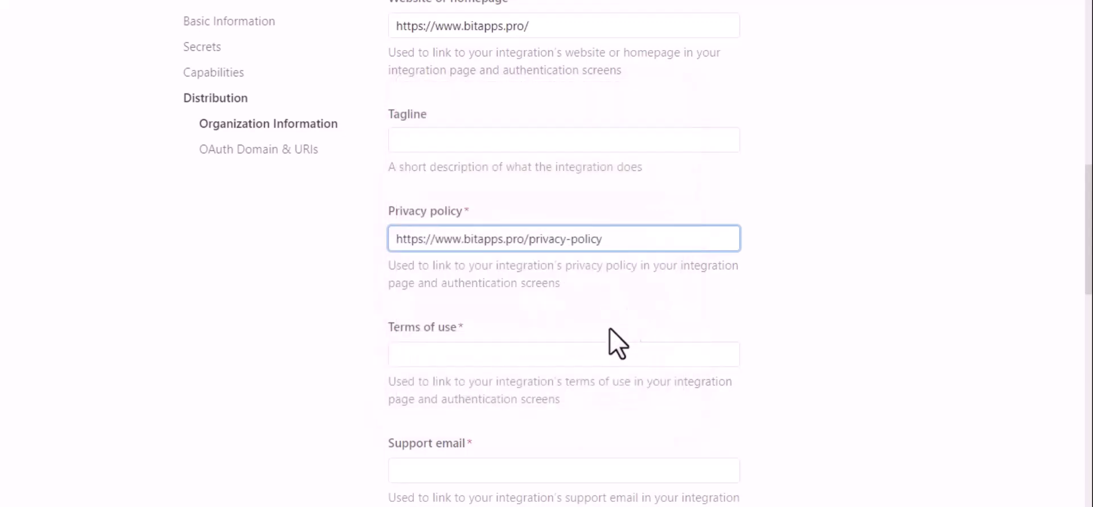
{"action": "left_click", "coordinate": [568, 349]}
{"action": "key", "text": "super+v"}
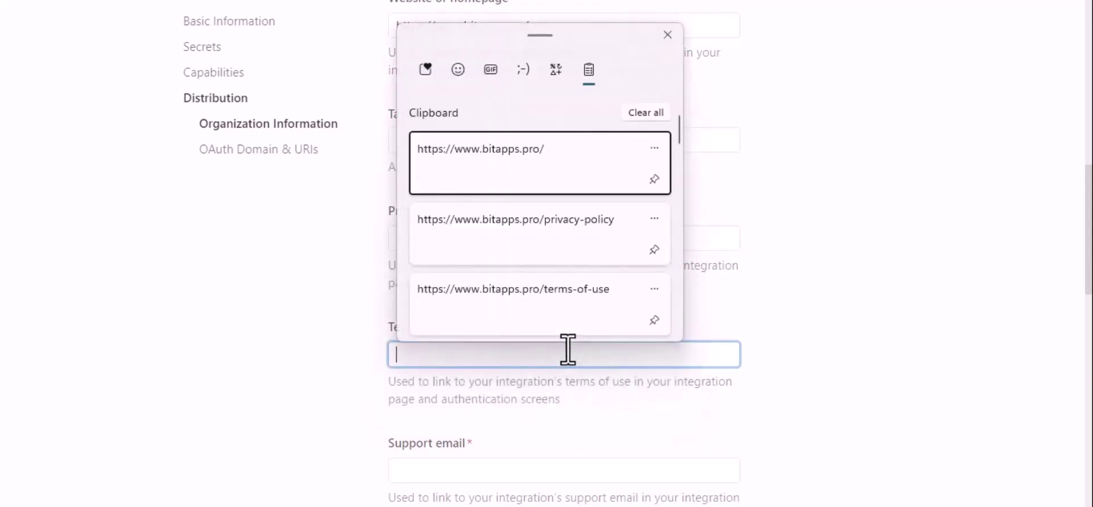
{"action": "left_click", "coordinate": [603, 321]}
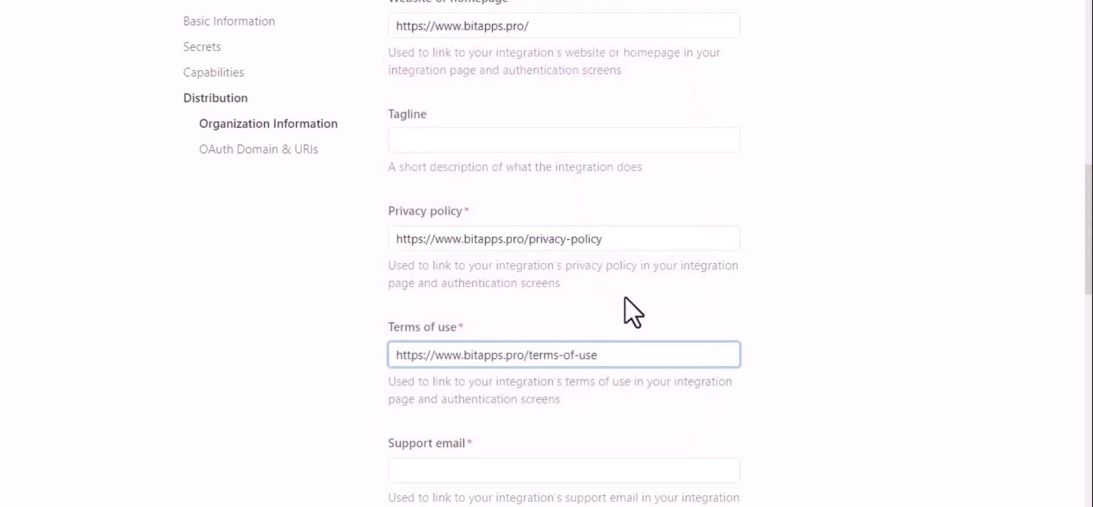
{"action": "scroll", "coordinate": [701, 337], "scroll_direction": "down", "scroll_amount": 4}
{"action": "scroll", "coordinate": [700, 336], "scroll_direction": "down", "scroll_amount": 2}
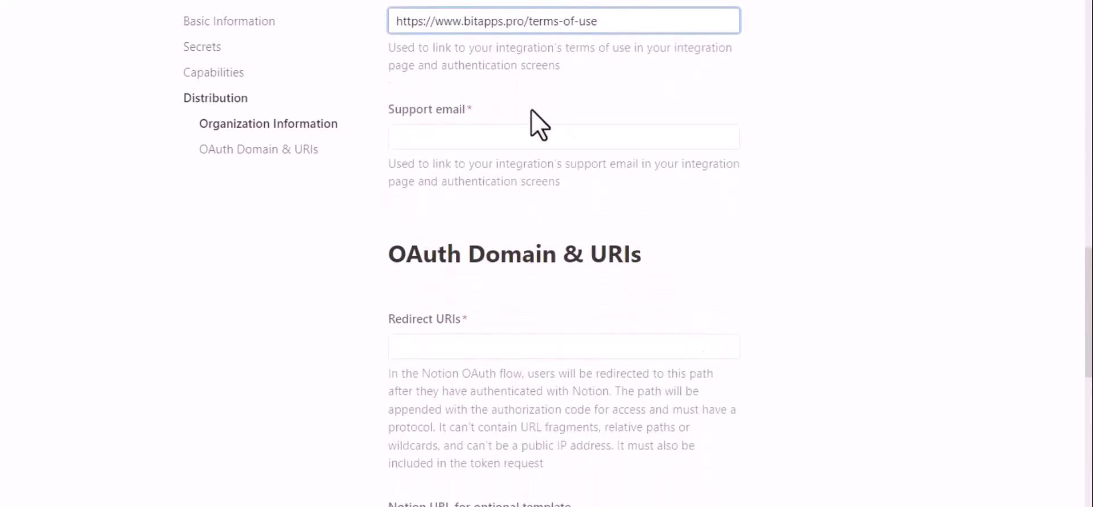
Step: Enter the company's support email address in the Support email field
{"action": "left_click", "coordinate": [520, 142]}
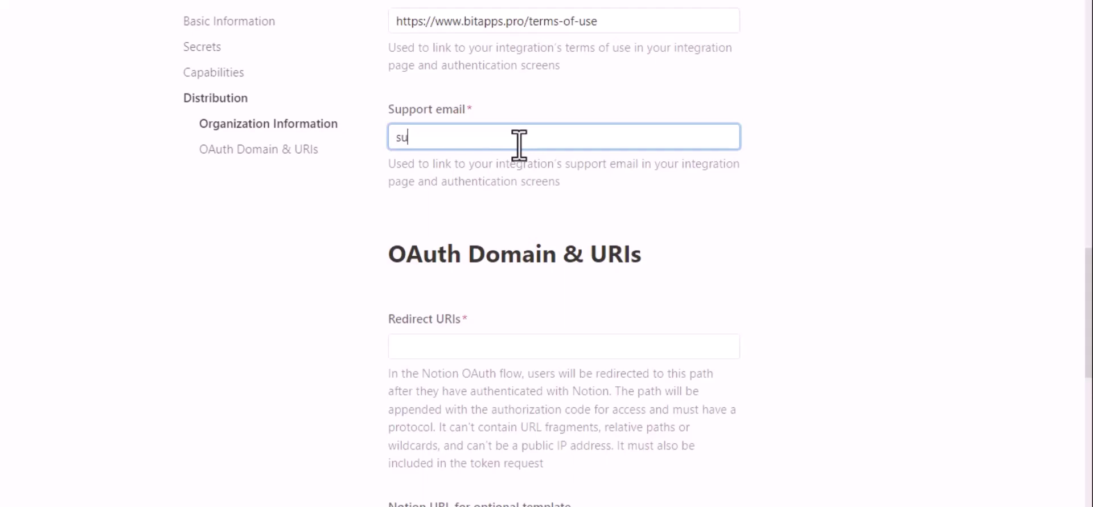
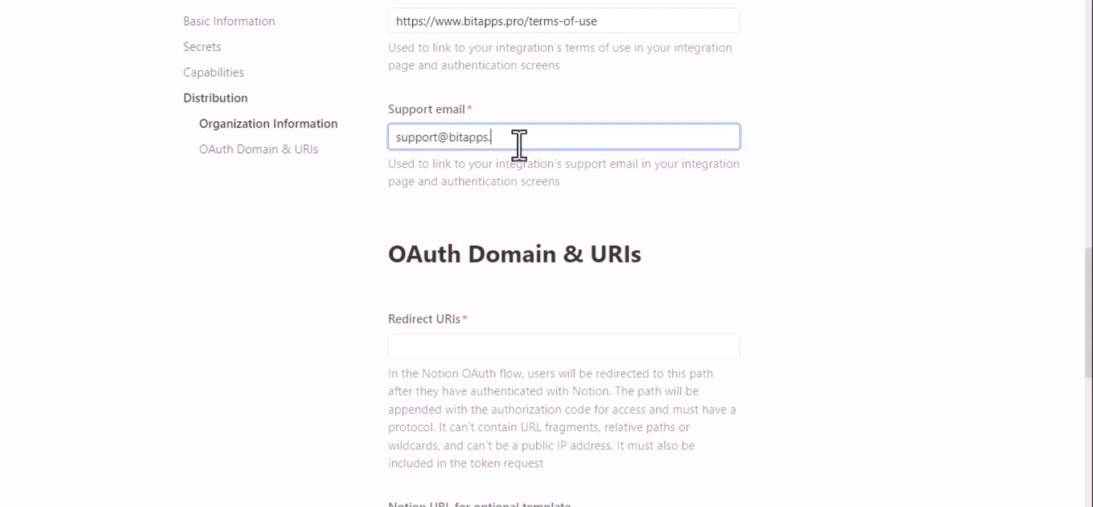
{"action": "left_click", "coordinate": [513, 201]}
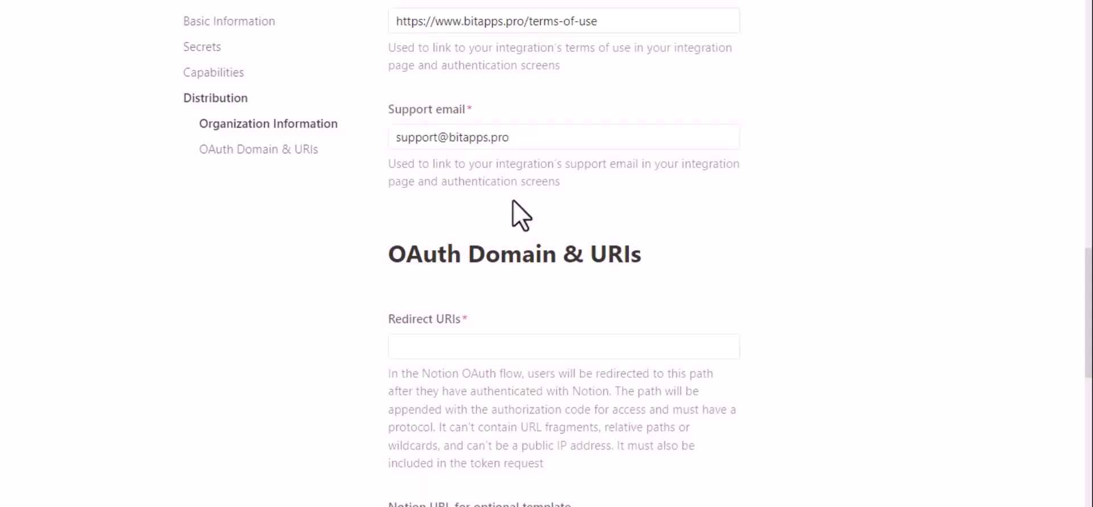
Step: Select the full redirect URI in Bit Integrations' Redirect URIs field for copying
{"action": "scroll", "coordinate": [520, 215], "scroll_direction": "down", "scroll_amount": 2}
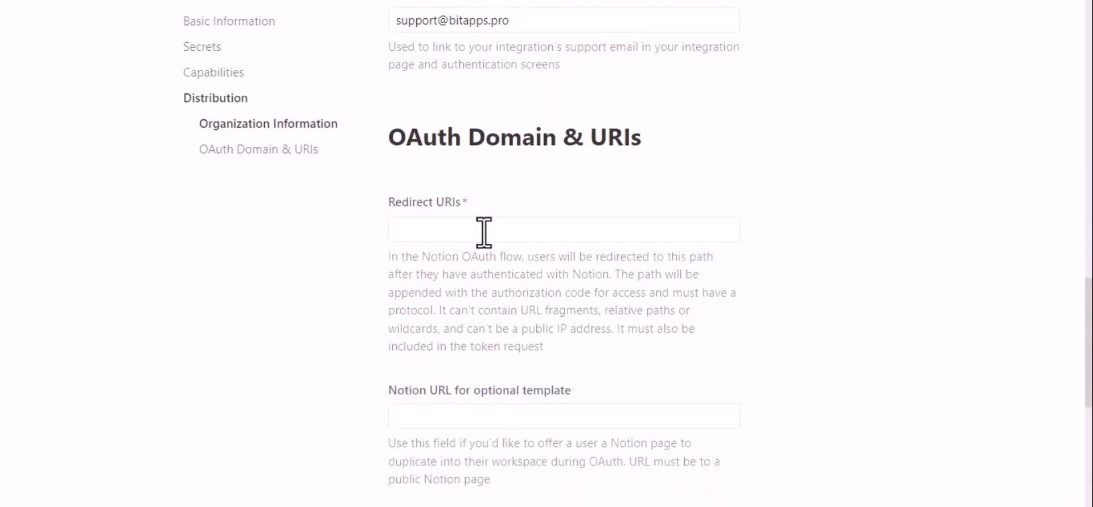
{"action": "left_click", "coordinate": [484, 231]}
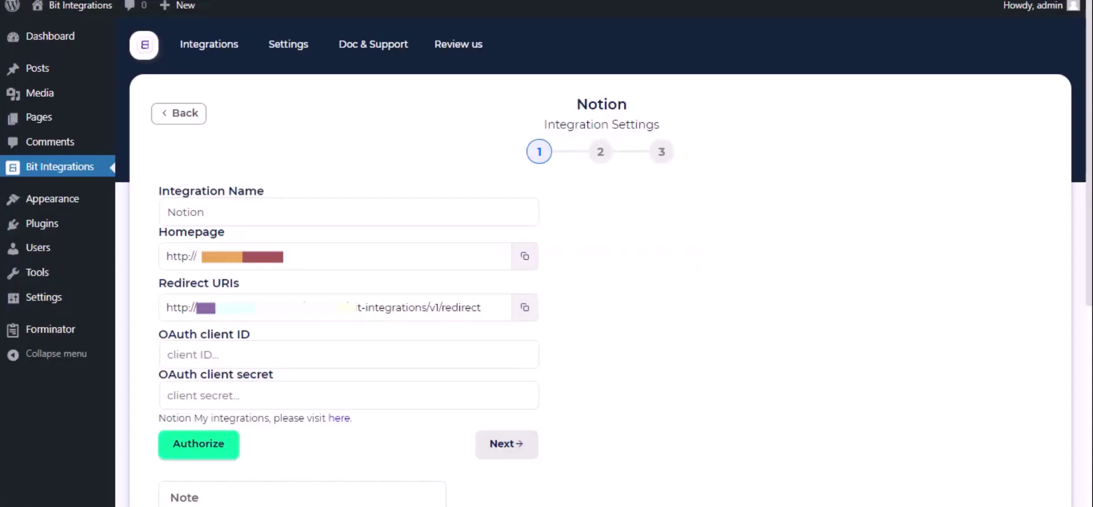
{"action": "triple_click", "coordinate": [425, 310]}
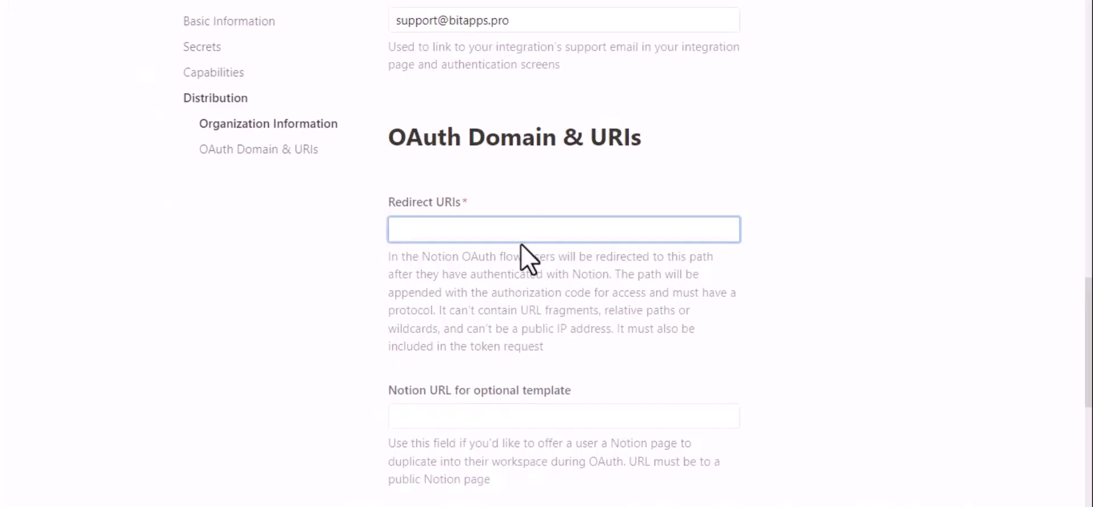
Step: Add the bit-integrations.local redirect URI in Notion and submit the OAuth settings
{"action": "type", "text": "http://bit-integrations.local/wp-json/bit-integrations/v1/redirect"}
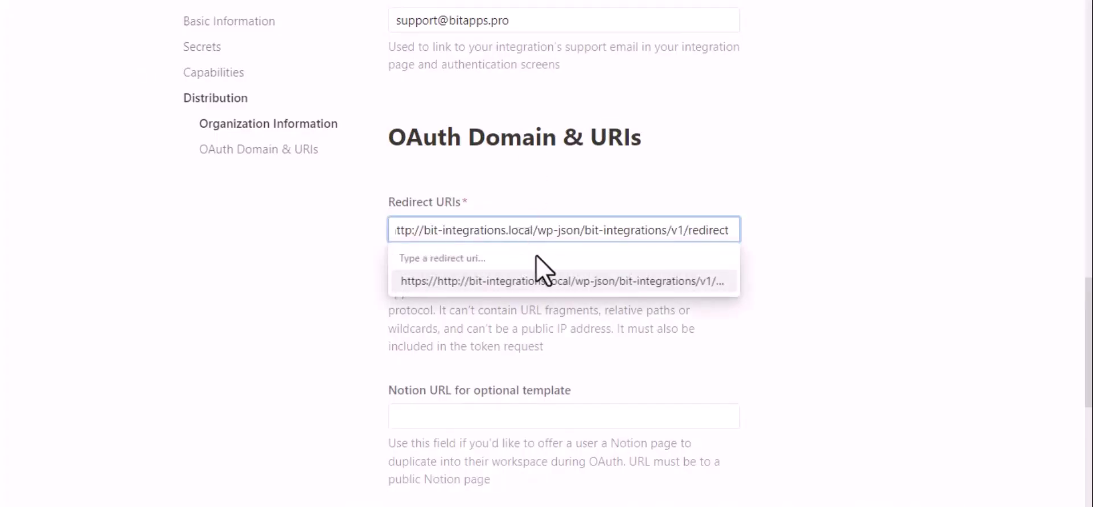
{"action": "left_click", "coordinate": [550, 280]}
{"action": "scroll", "coordinate": [553, 290], "scroll_direction": "down", "scroll_amount": 4}
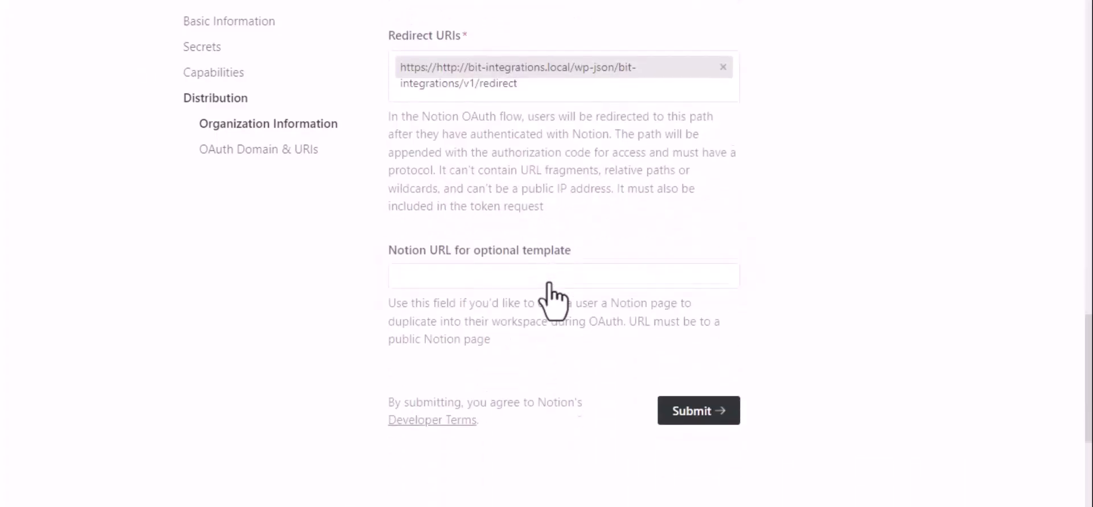
{"action": "left_click", "coordinate": [689, 340]}
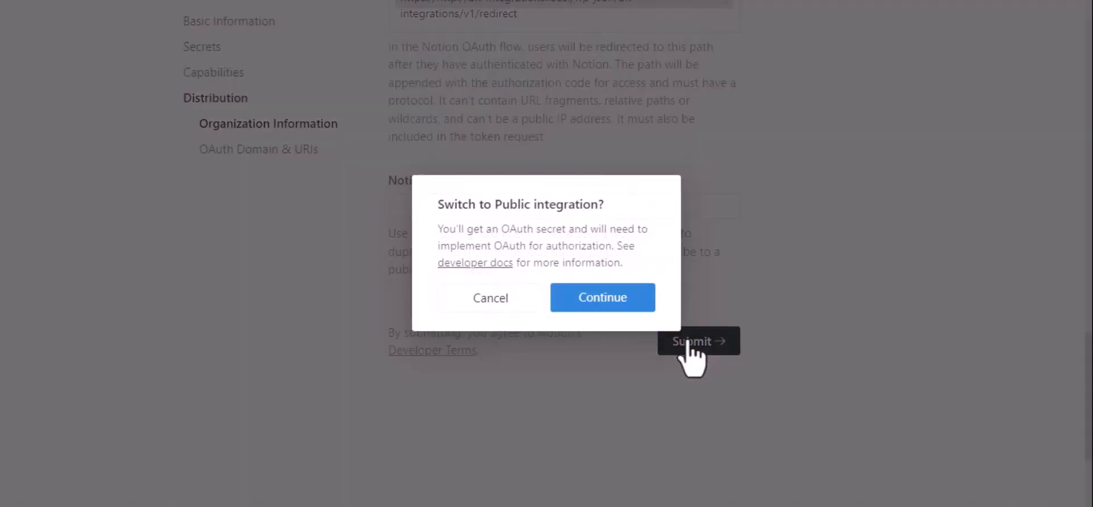
Step: Confirm the public switch and copy Notion's OAuth client ID into Bit Integrations
{"action": "left_click", "coordinate": [594, 302]}
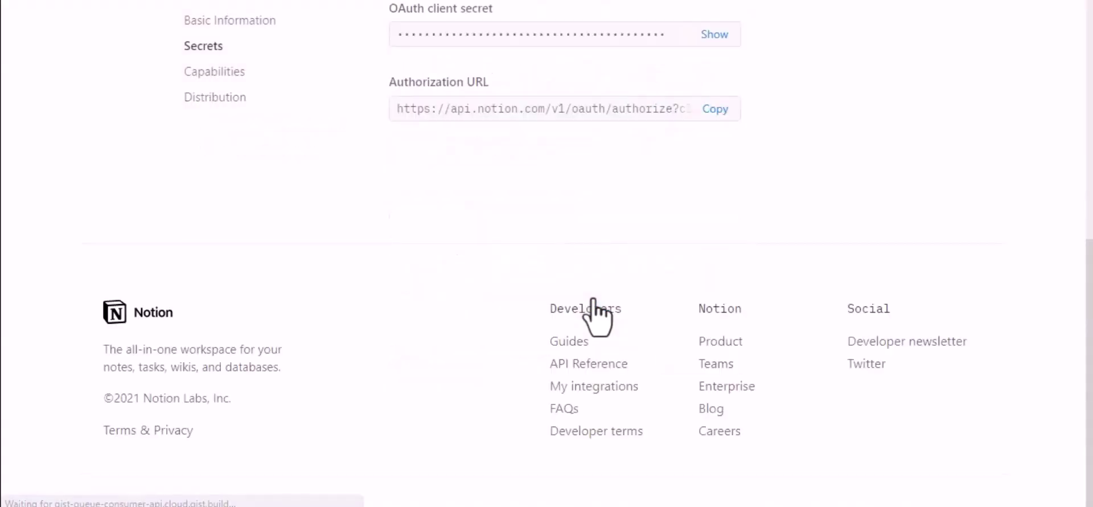
{"action": "scroll", "coordinate": [597, 316], "scroll_direction": "up", "scroll_amount": 3}
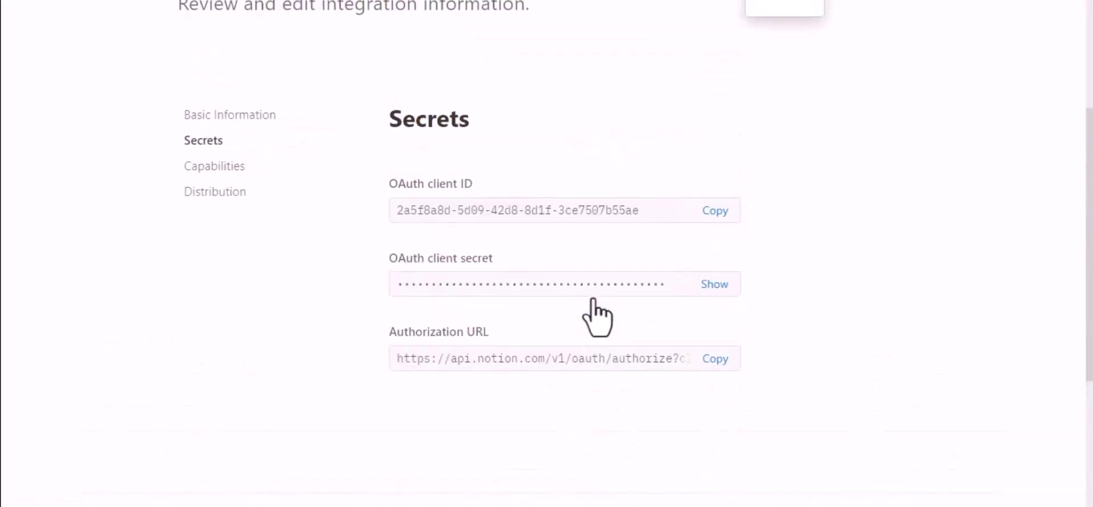
{"action": "left_click", "coordinate": [722, 210]}
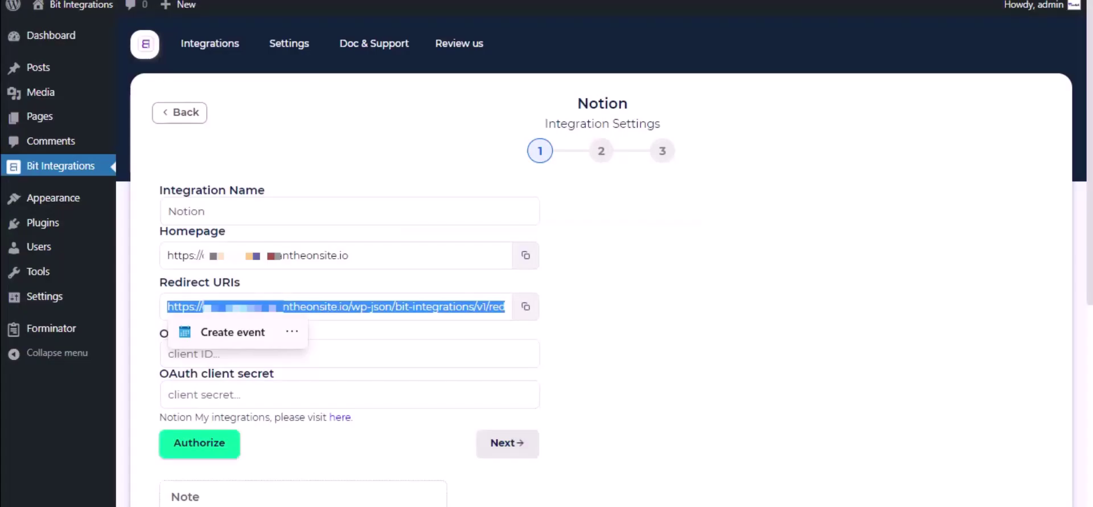
{"action": "left_click", "coordinate": [290, 353]}
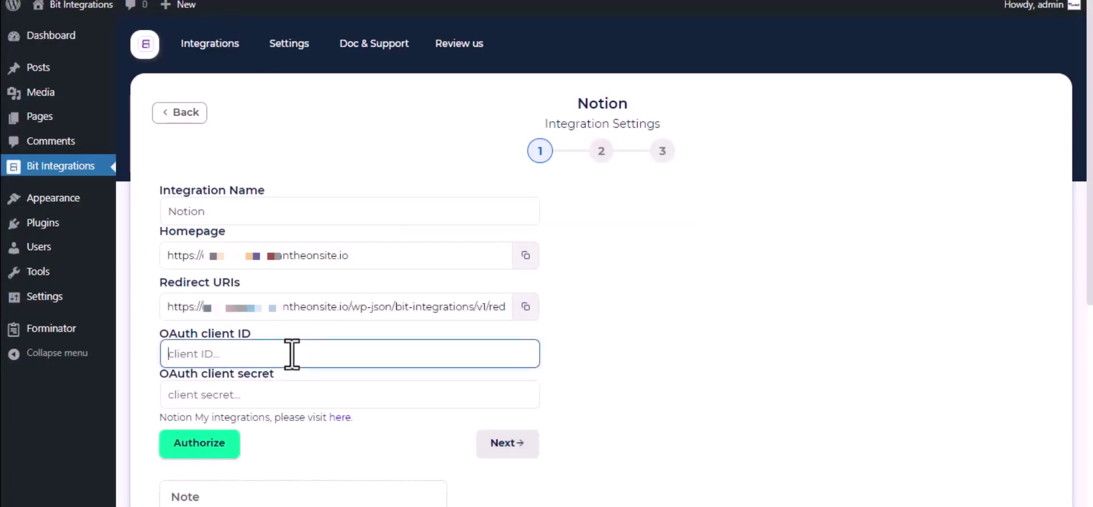
{"action": "key", "text": "ctrl+v"}
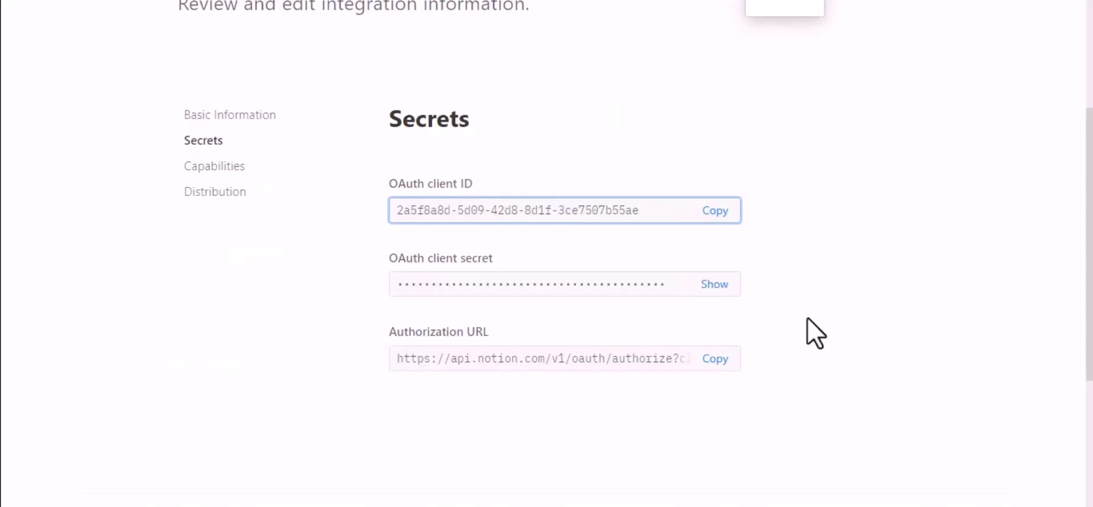
Step: Copy the revealed OAuth client secret into Bit Integrations and start authorization
{"action": "left_click", "coordinate": [713, 283]}
{"action": "left_click", "coordinate": [626, 296]}
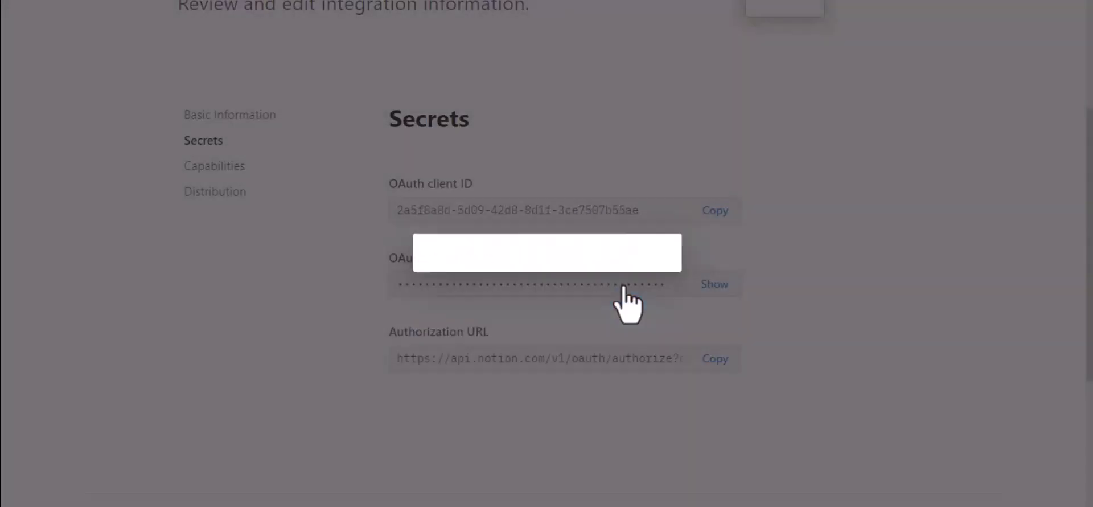
{"action": "left_click", "coordinate": [717, 287]}
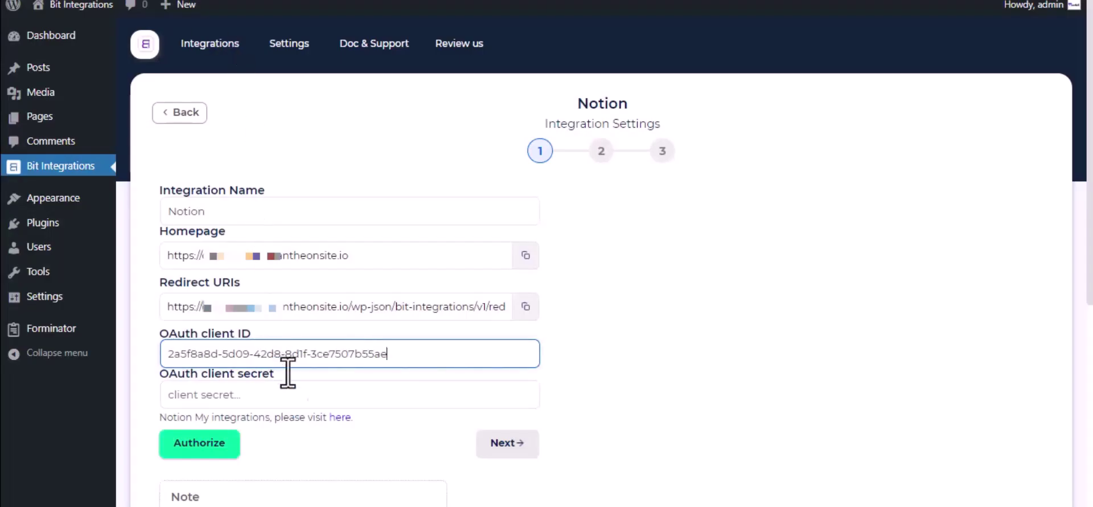
{"action": "left_click", "coordinate": [297, 394]}
{"action": "key", "text": "ctrl+v"}
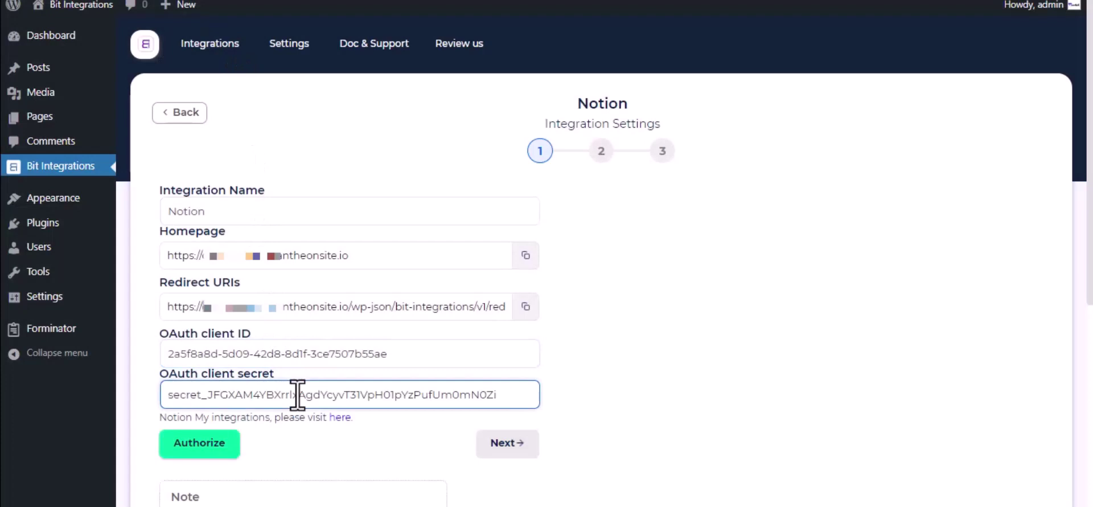
{"action": "scroll", "coordinate": [297, 394], "scroll_direction": "down", "scroll_amount": 2}
{"action": "left_click", "coordinate": [207, 346]}
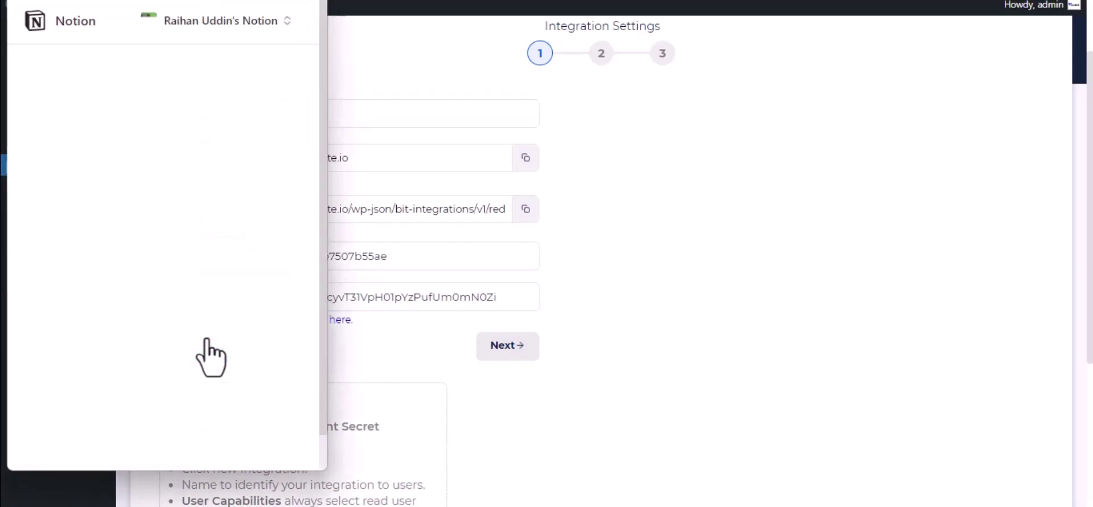
Step: Grant Bit Integrations access to the Journal page in Notion, then continue
{"action": "left_click", "coordinate": [215, 402]}
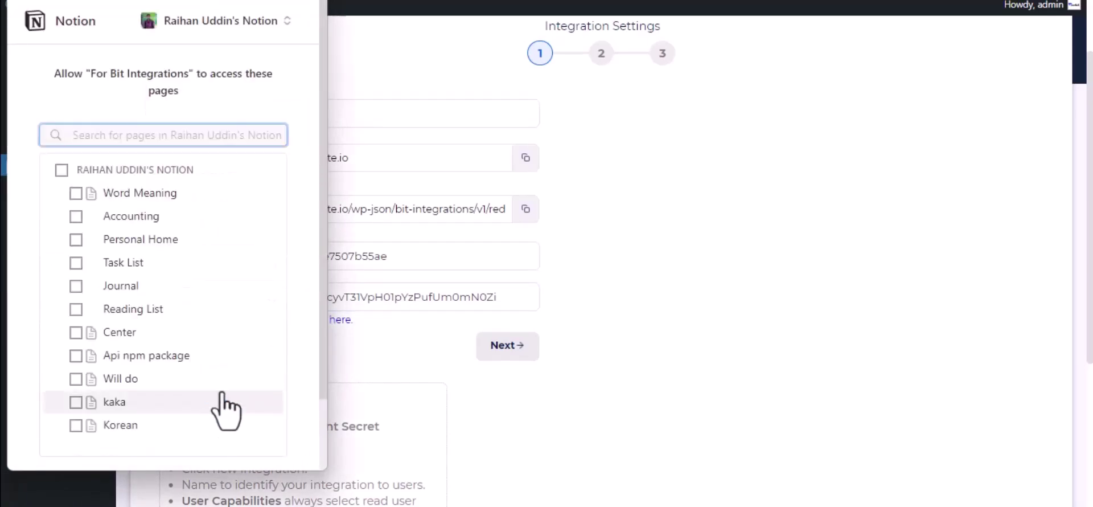
{"action": "left_click", "coordinate": [133, 286]}
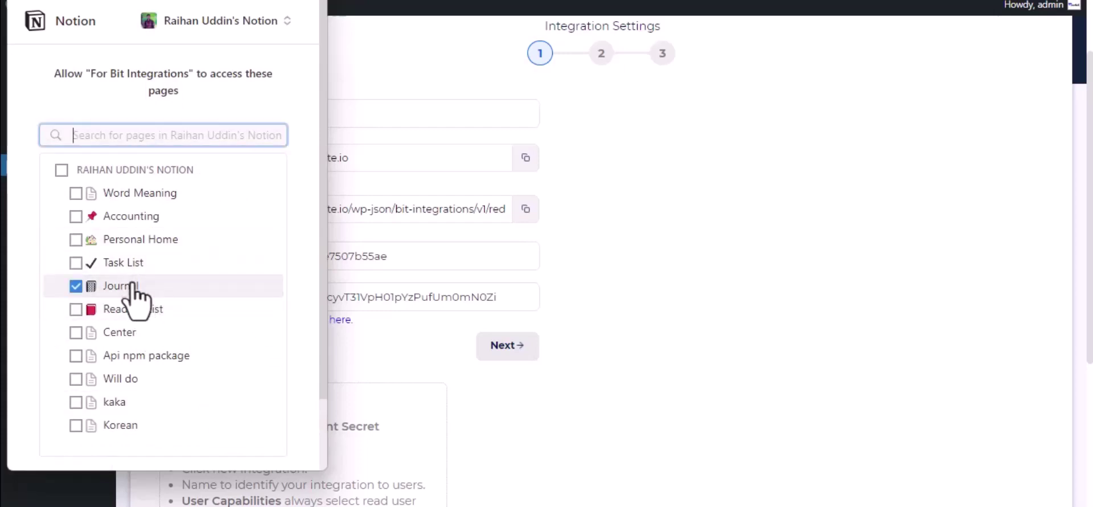
{"action": "scroll", "coordinate": [127, 297], "scroll_direction": "down", "scroll_amount": 3}
{"action": "left_click", "coordinate": [222, 412]}
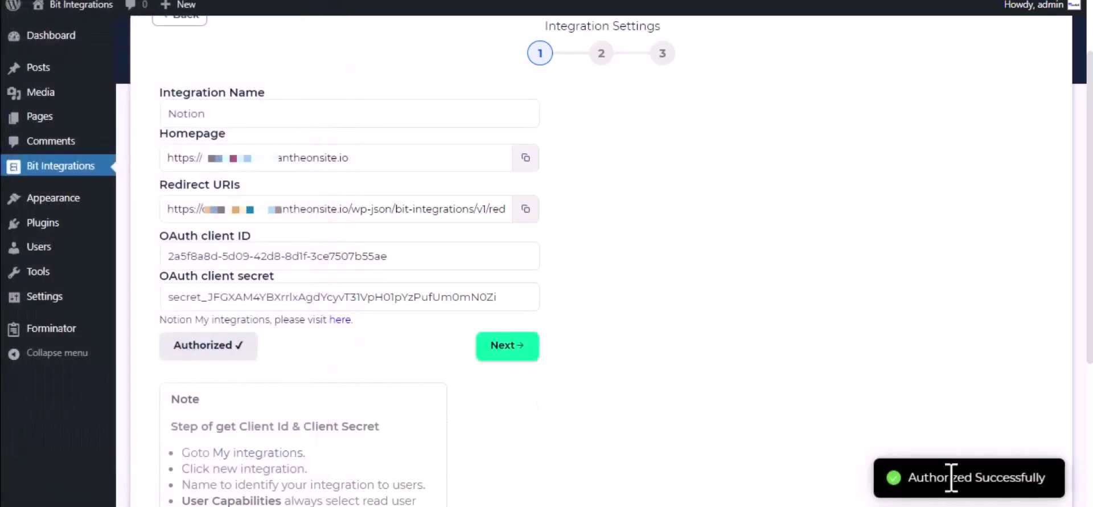
{"action": "left_click", "coordinate": [515, 346]}
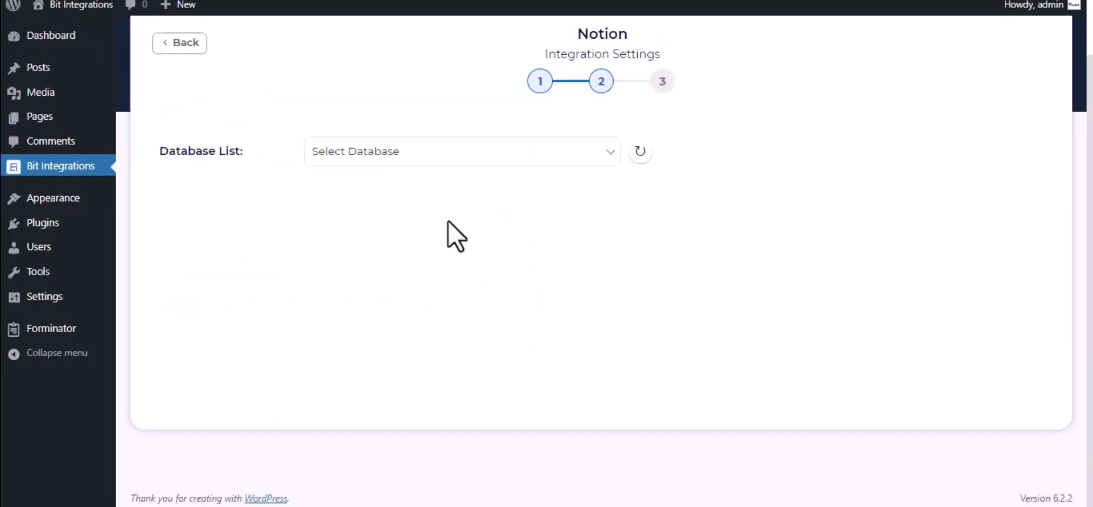
Step: Select the Journal database and map form field Name-1 to Notion's Name
{"action": "left_click", "coordinate": [409, 155]}
{"action": "left_click", "coordinate": [410, 190]}
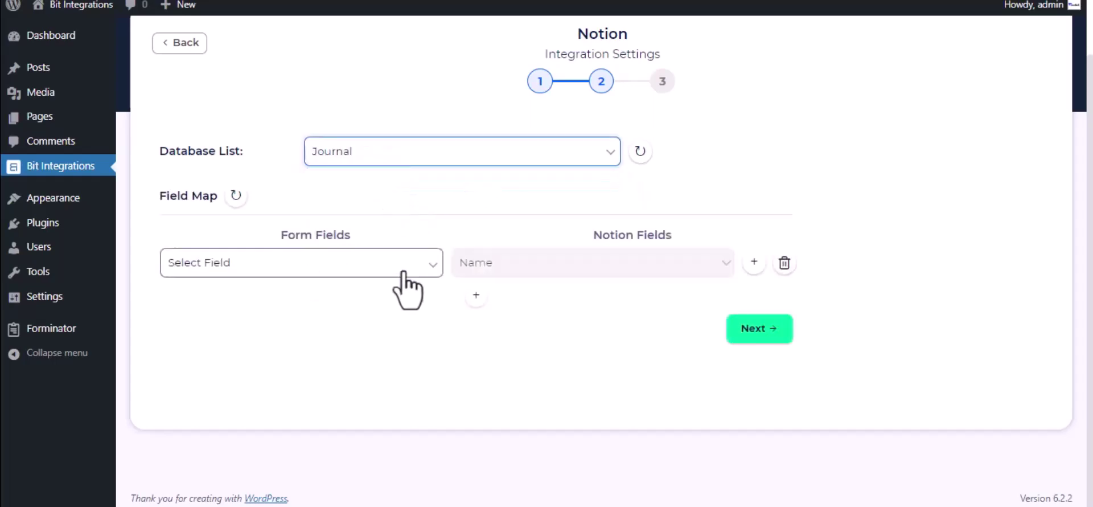
{"action": "left_click", "coordinate": [350, 264]}
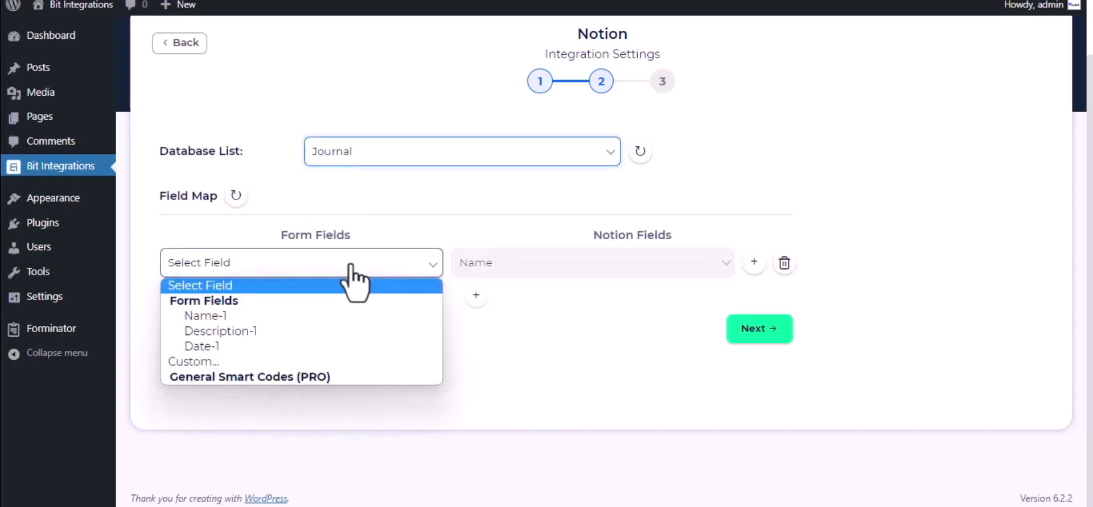
{"action": "left_click", "coordinate": [326, 322]}
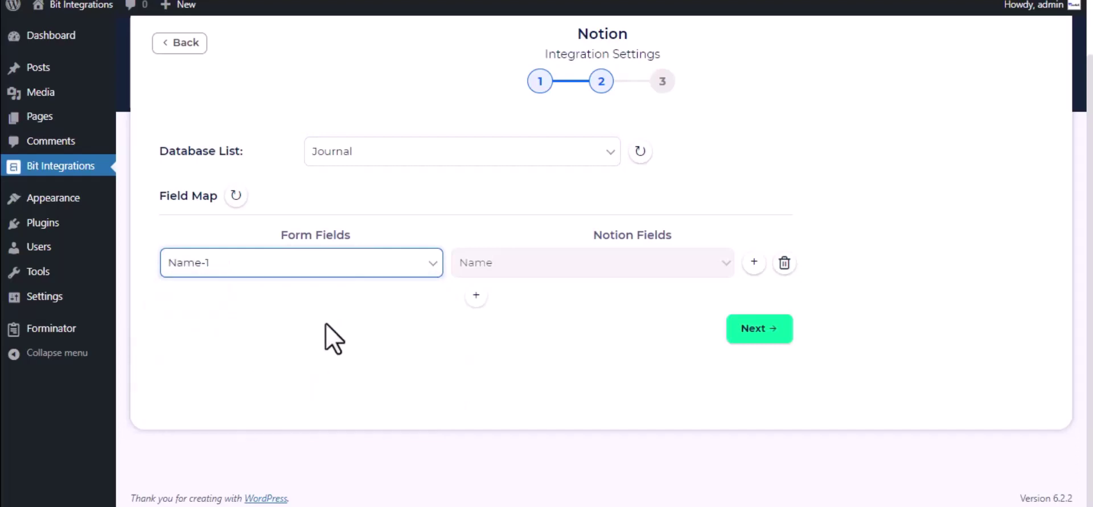
Step: Add a mapping of Description-1 to Tags, then finish and save the integration
{"action": "left_click", "coordinate": [476, 295]}
{"action": "left_click", "coordinate": [576, 306]}
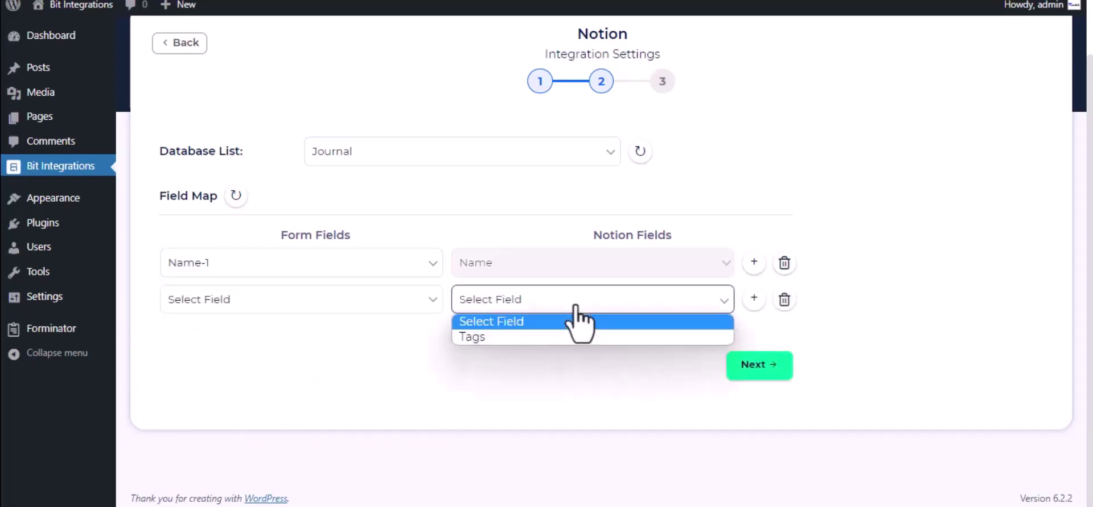
{"action": "left_click", "coordinate": [546, 319]}
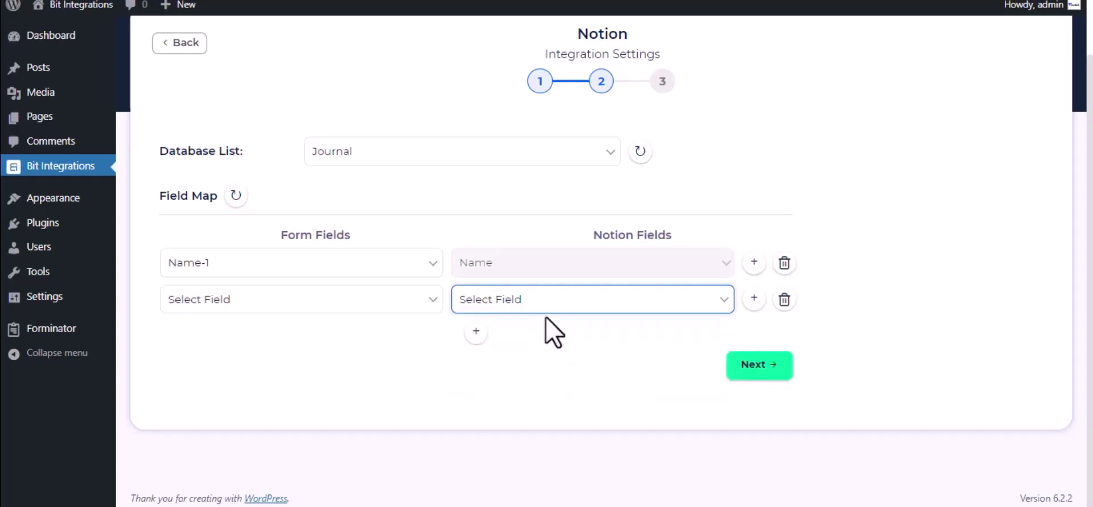
{"action": "left_click", "coordinate": [542, 310]}
{"action": "left_click", "coordinate": [547, 336]}
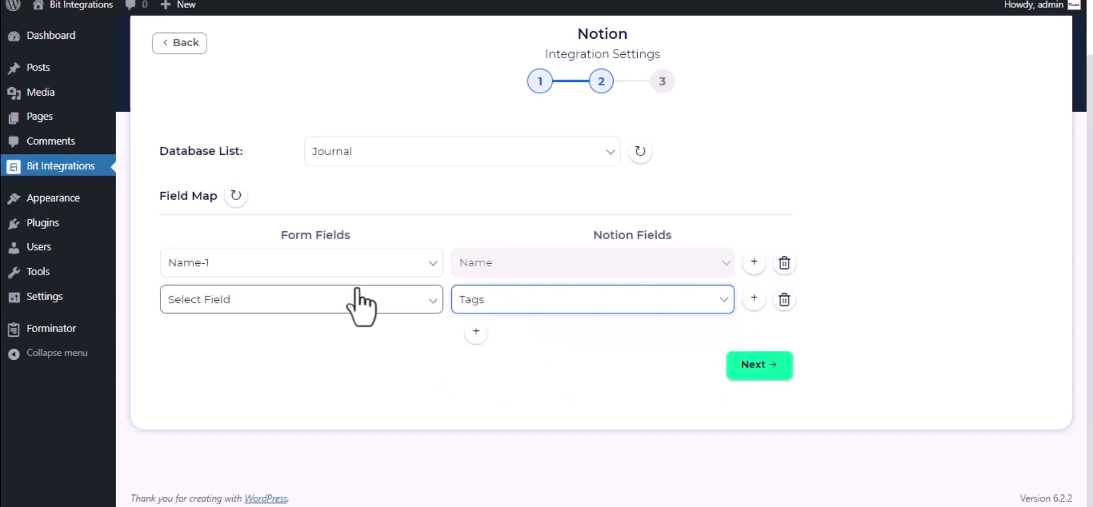
{"action": "left_click", "coordinate": [357, 290]}
{"action": "left_click", "coordinate": [261, 372]}
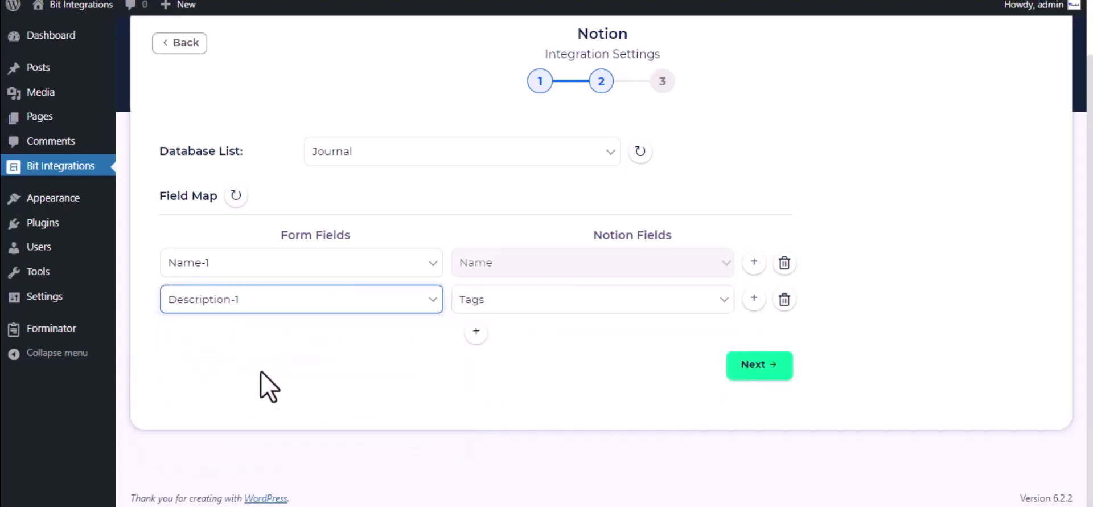
{"action": "left_click", "coordinate": [761, 365]}
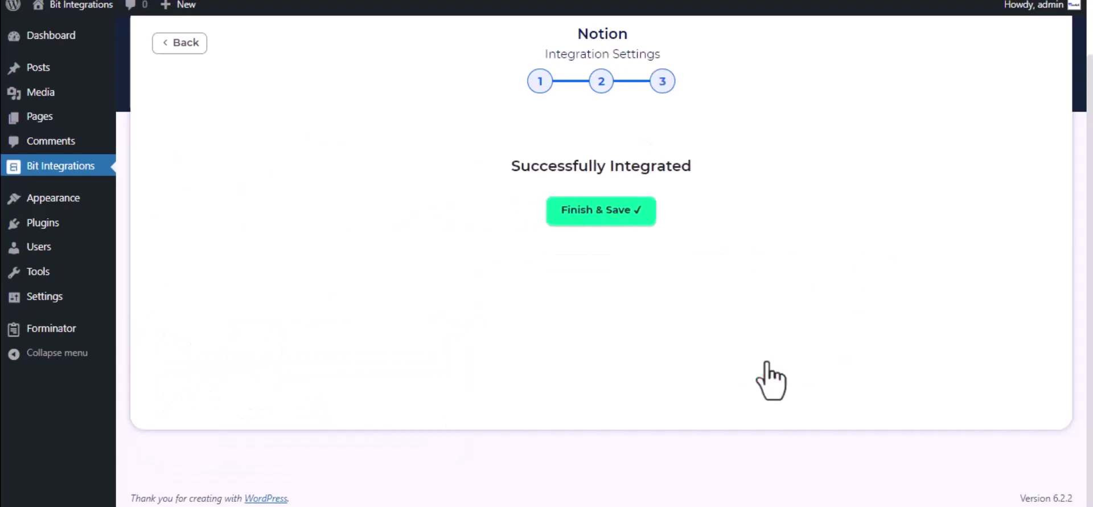
{"action": "left_click", "coordinate": [620, 217]}
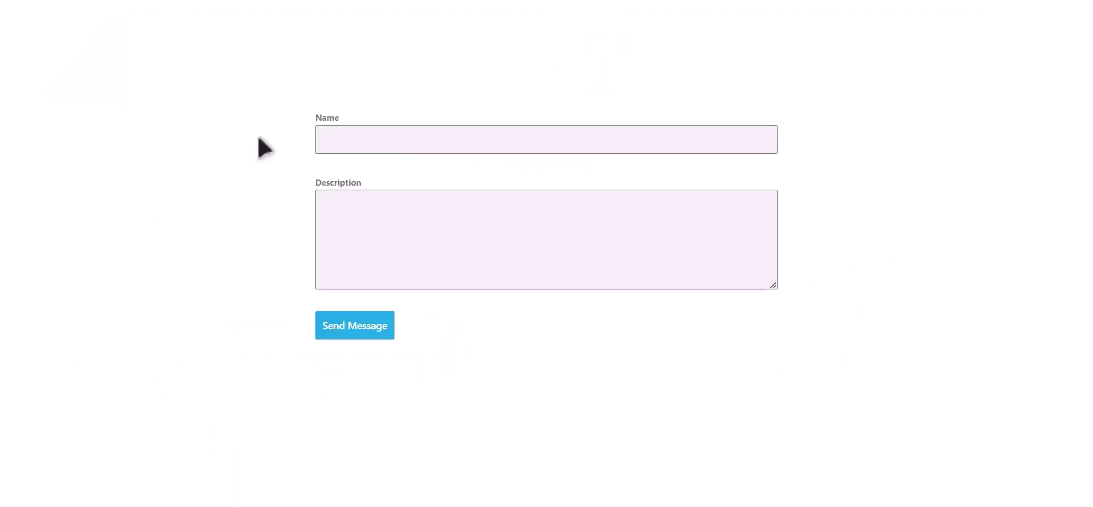
Step: Submit the contact form with name 'Bit Integrations' and description 'Welcome to Bit Integrations'
{"action": "left_click", "coordinate": [482, 139]}
{"action": "type", "text": "Bit Integrations"}
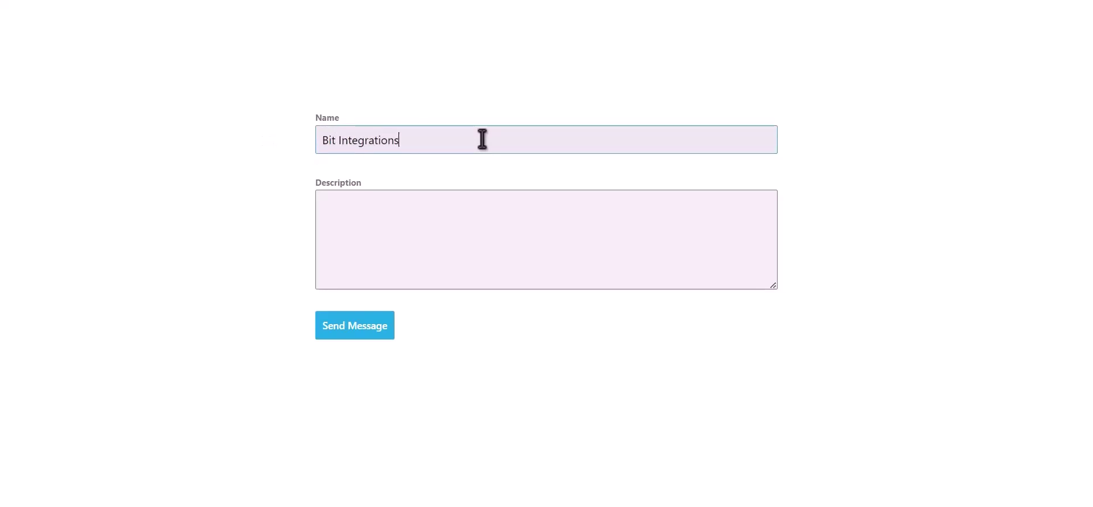
{"action": "key", "text": "Tab"}
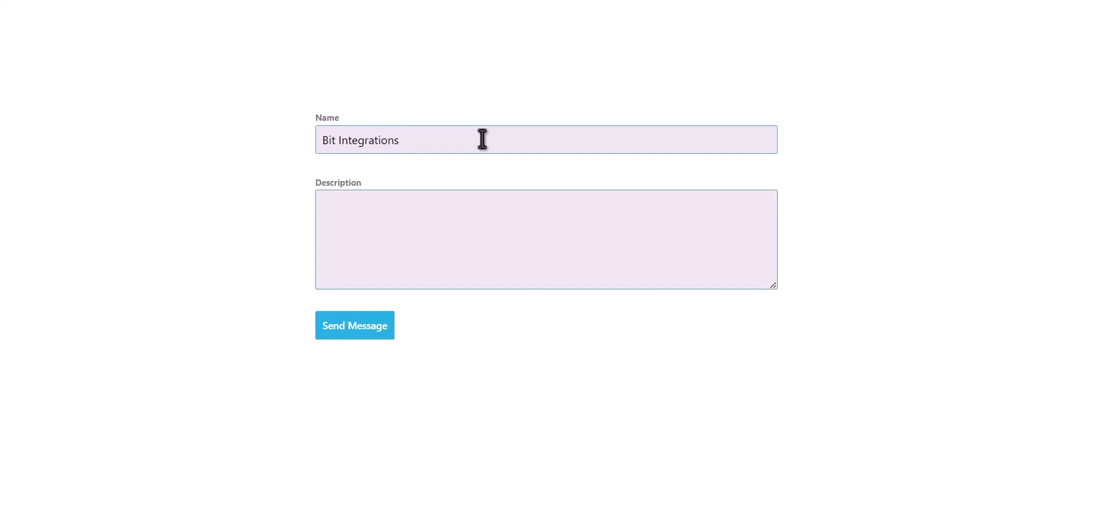
{"action": "type", "text": "Welcome to Bit Integ"}
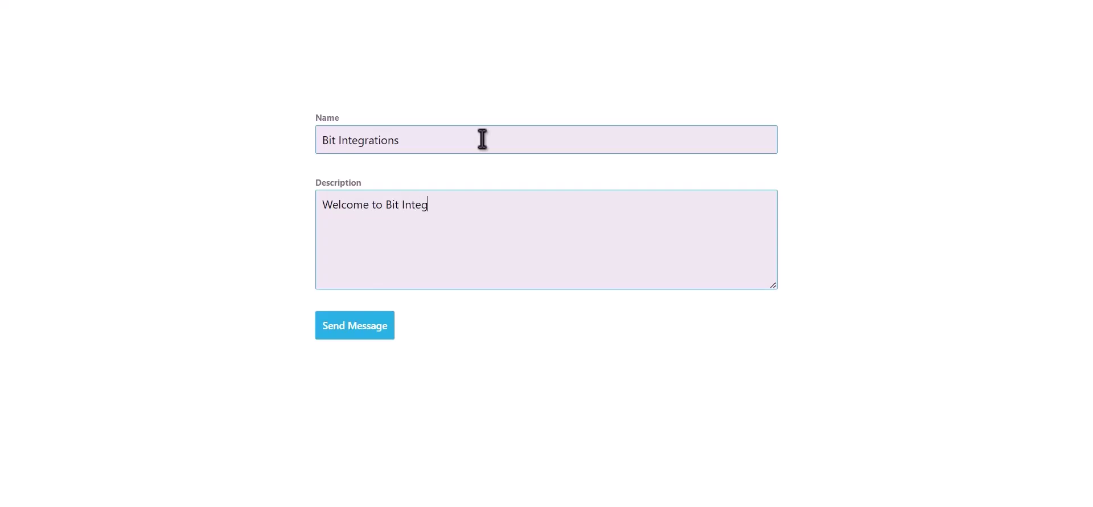
{"action": "type", "text": "rations Plugin"}
{"action": "left_click", "coordinate": [367, 333]}
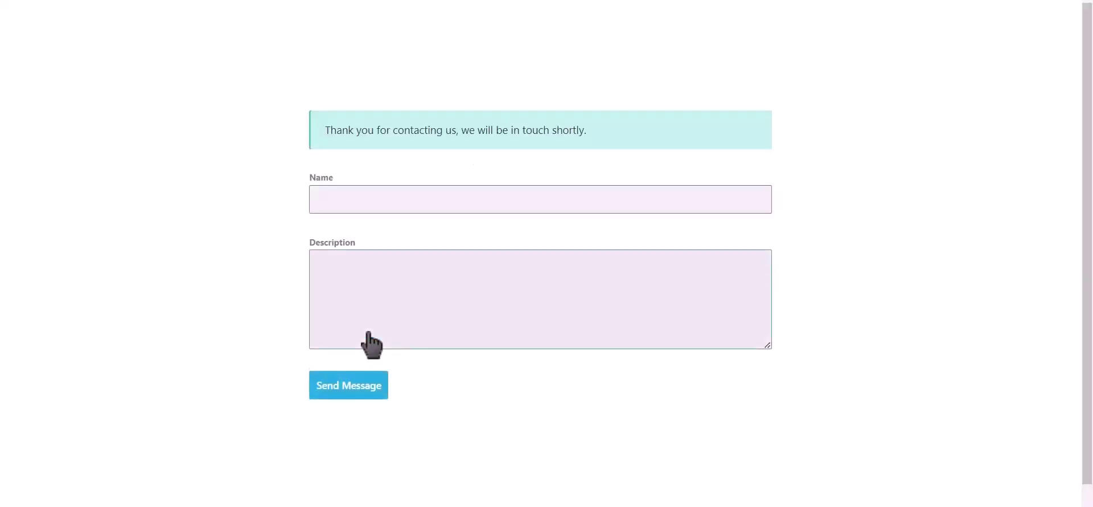